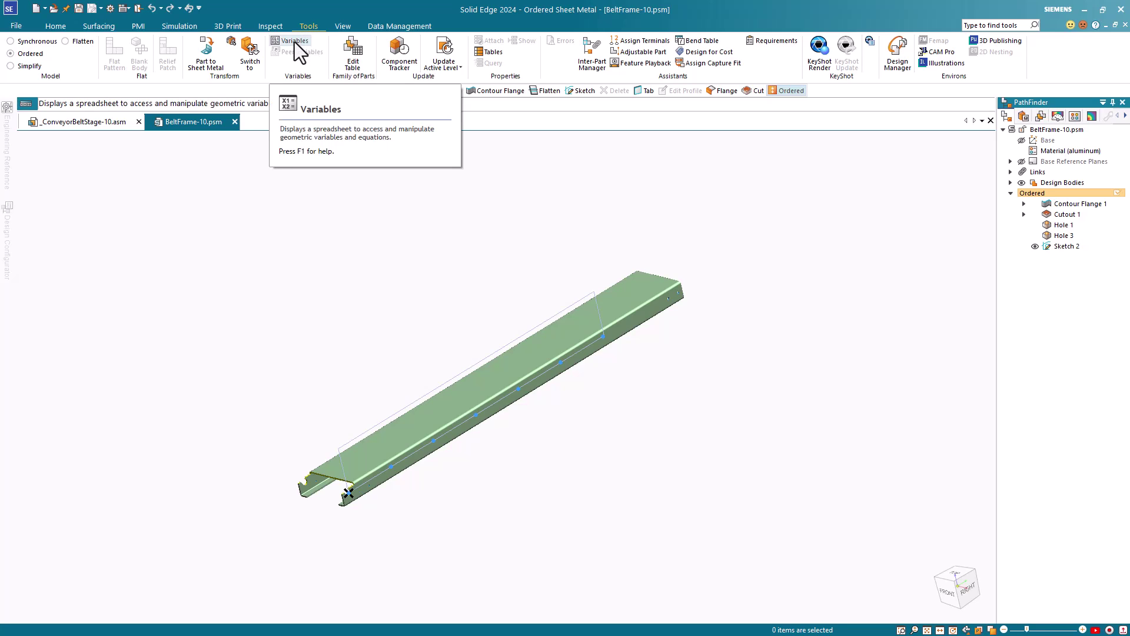
# Open the BeltFrame-10 Variable Table and enlarge it to show more rows and the Comment column.
pyautogui.click(294, 41)
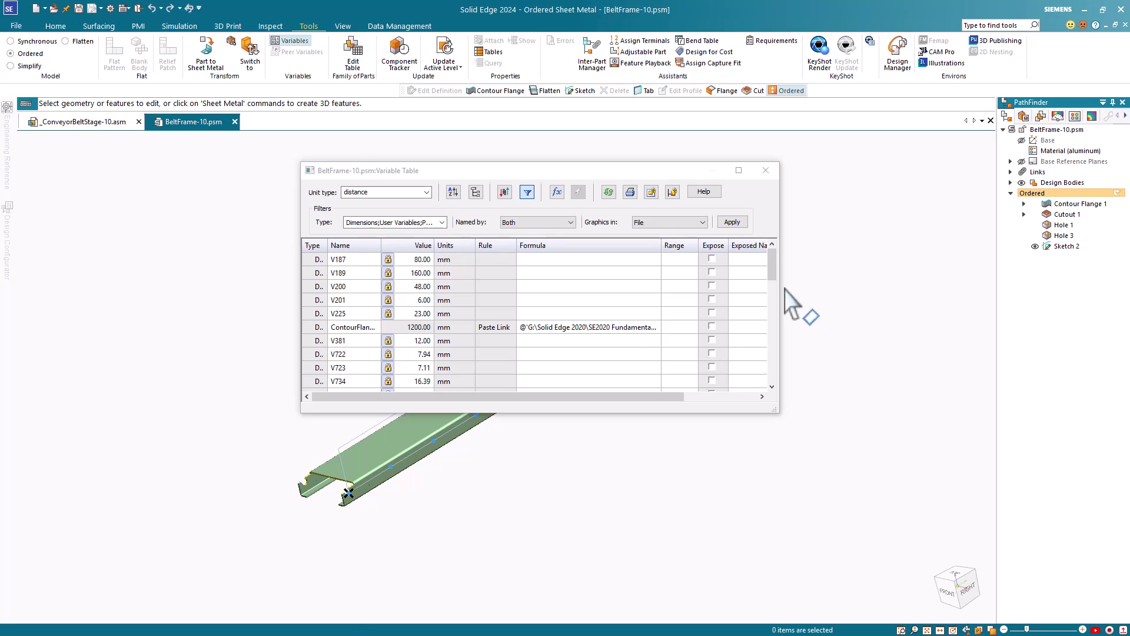
pyautogui.moveTo(776, 277); pyautogui.dragTo(754, 258)
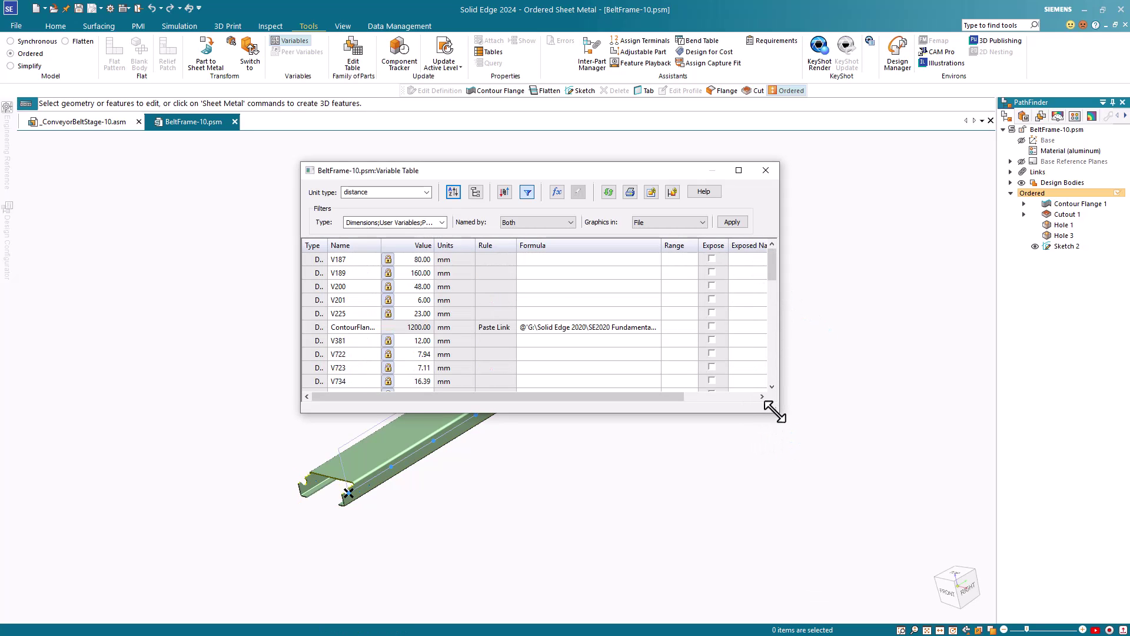
pyautogui.moveTo(774, 408); pyautogui.dragTo(904, 505)
pyautogui.scroll(-10, 620, 388)
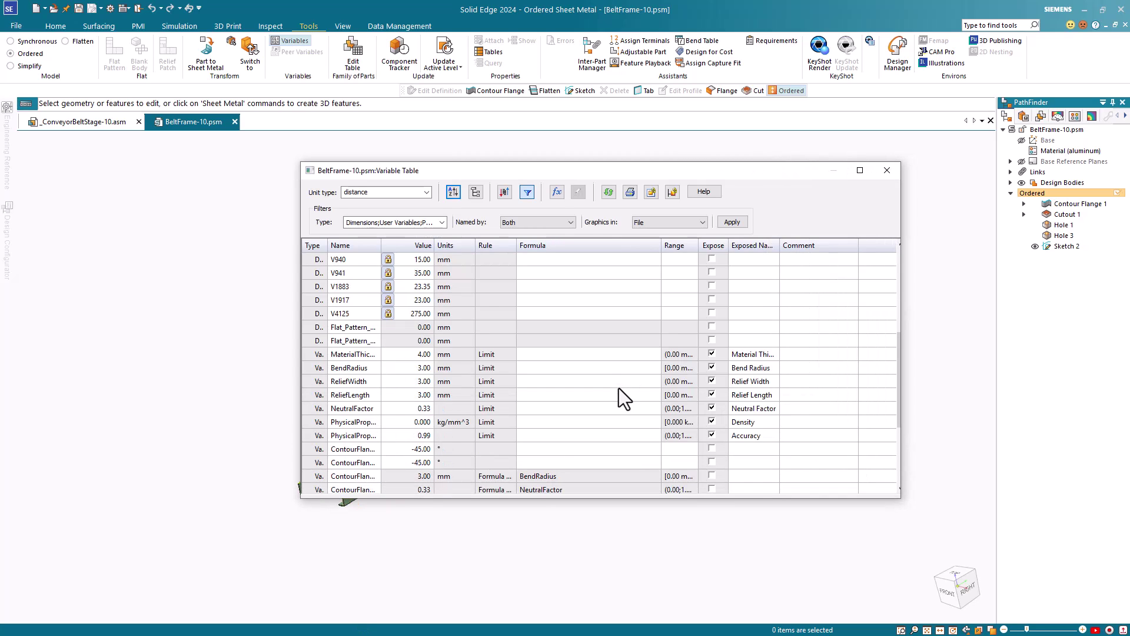
pyautogui.scroll(10, 627, 390)
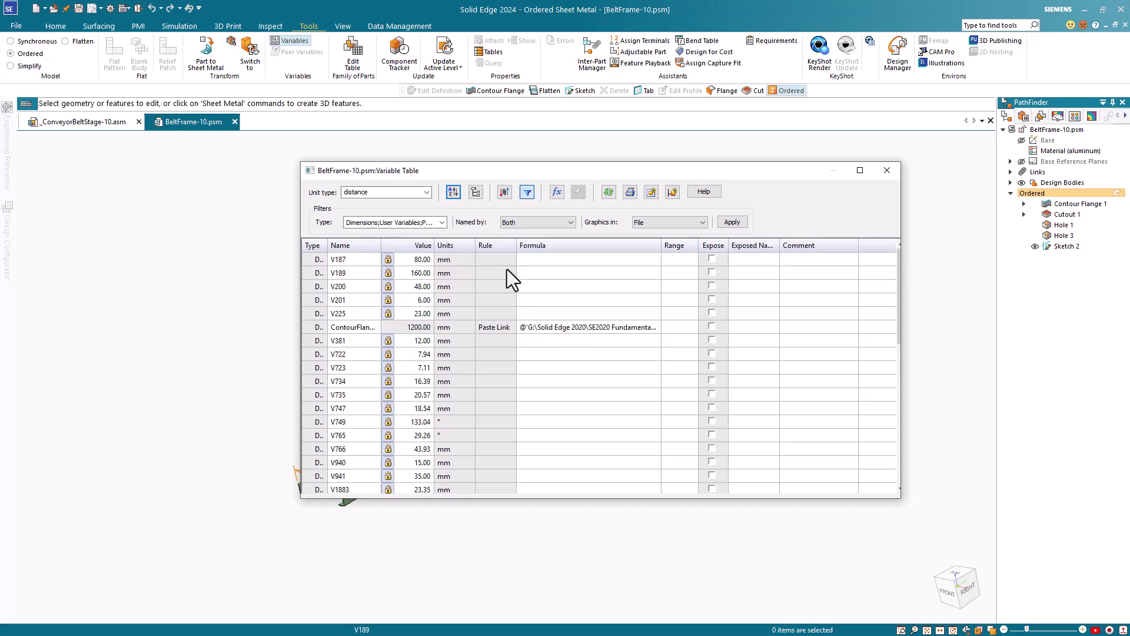
# Remove Dimensions and PMI Dimensions from the Type filter and apply it.
pyautogui.click(441, 224)
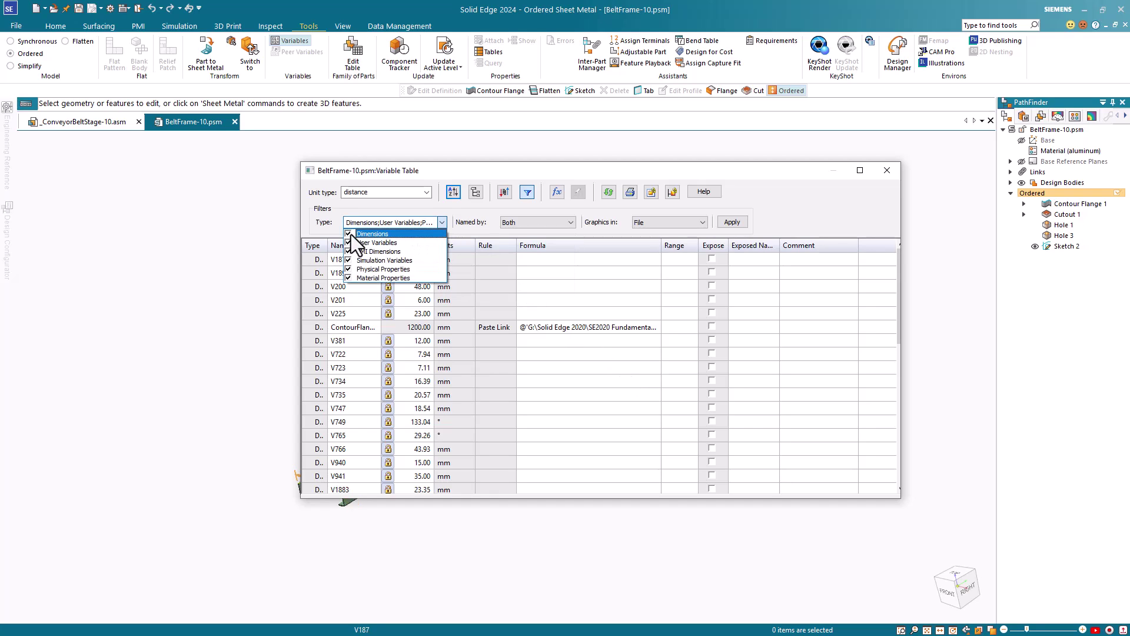
pyautogui.click(350, 234)
pyautogui.click(348, 251)
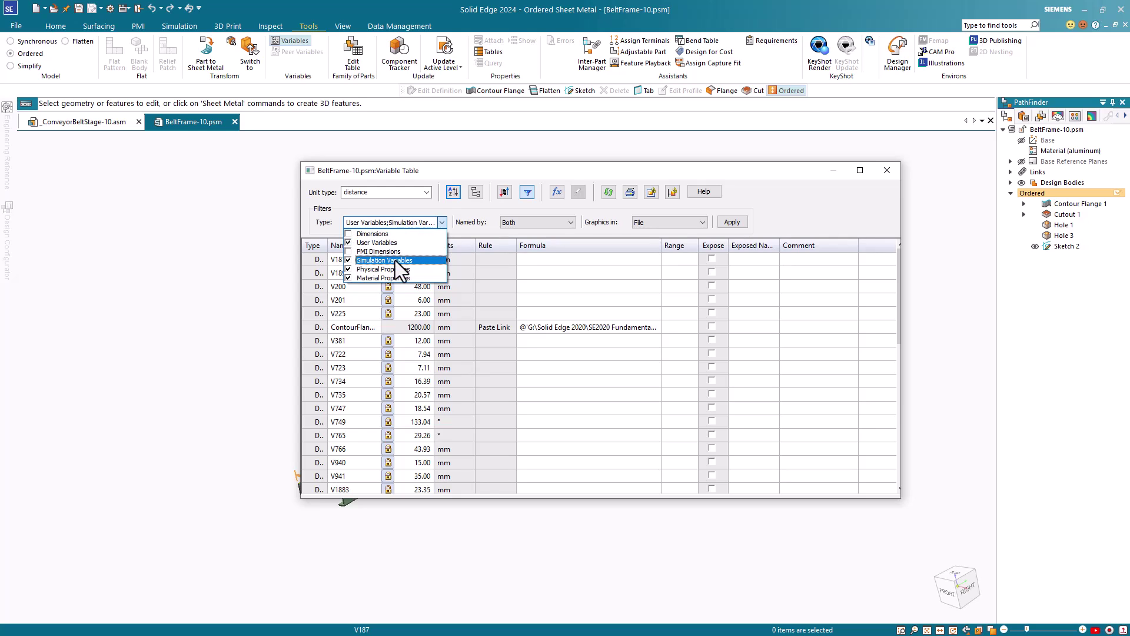
pyautogui.click(733, 223)
pyautogui.click(733, 222)
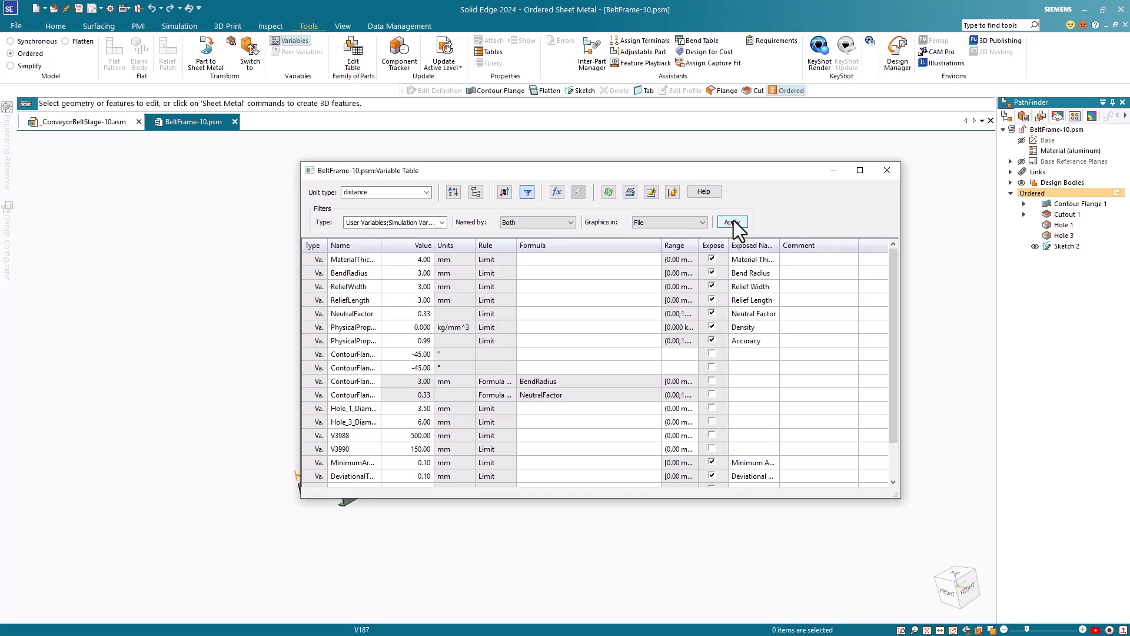
pyautogui.scroll(-1, 683, 340)
pyautogui.scroll(1, 684, 338)
pyautogui.scroll(-1, 683, 317)
pyautogui.scroll(1, 684, 318)
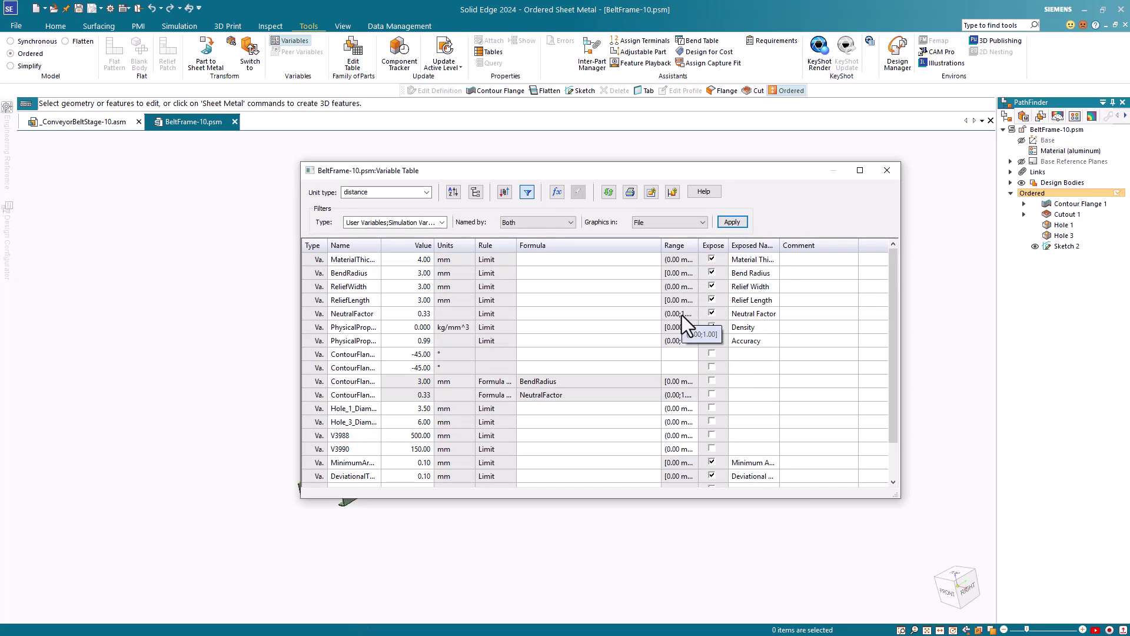
# Uncheck Simulation Variables and Physical Properties, leaving User Variables, and set Named by to Users.
pyautogui.click(442, 222)
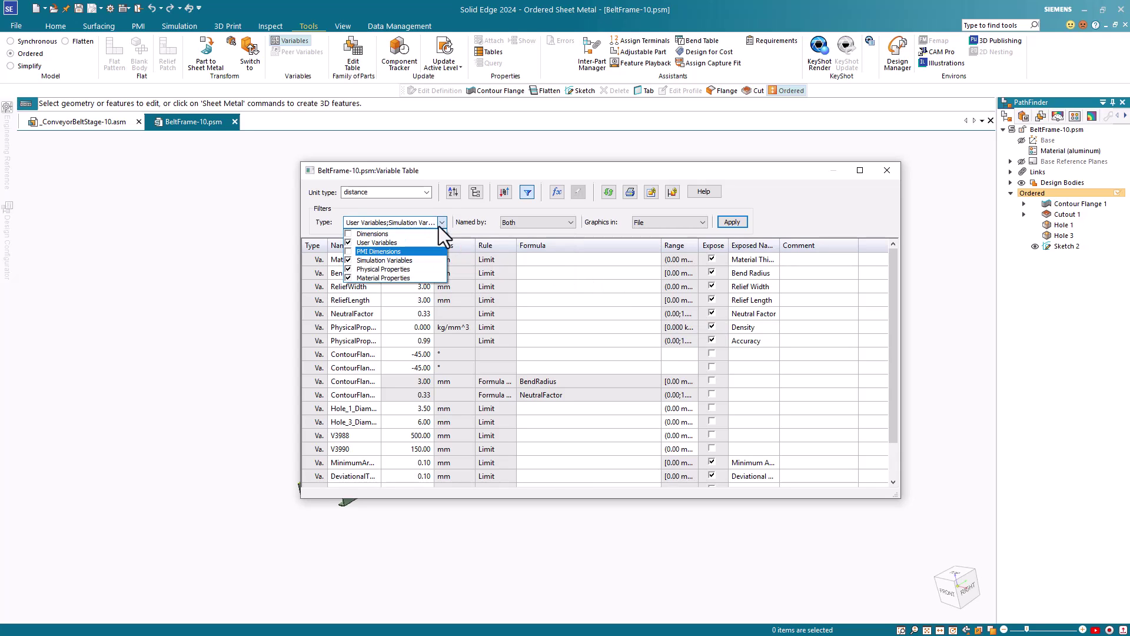
pyautogui.click(349, 261)
pyautogui.click(348, 278)
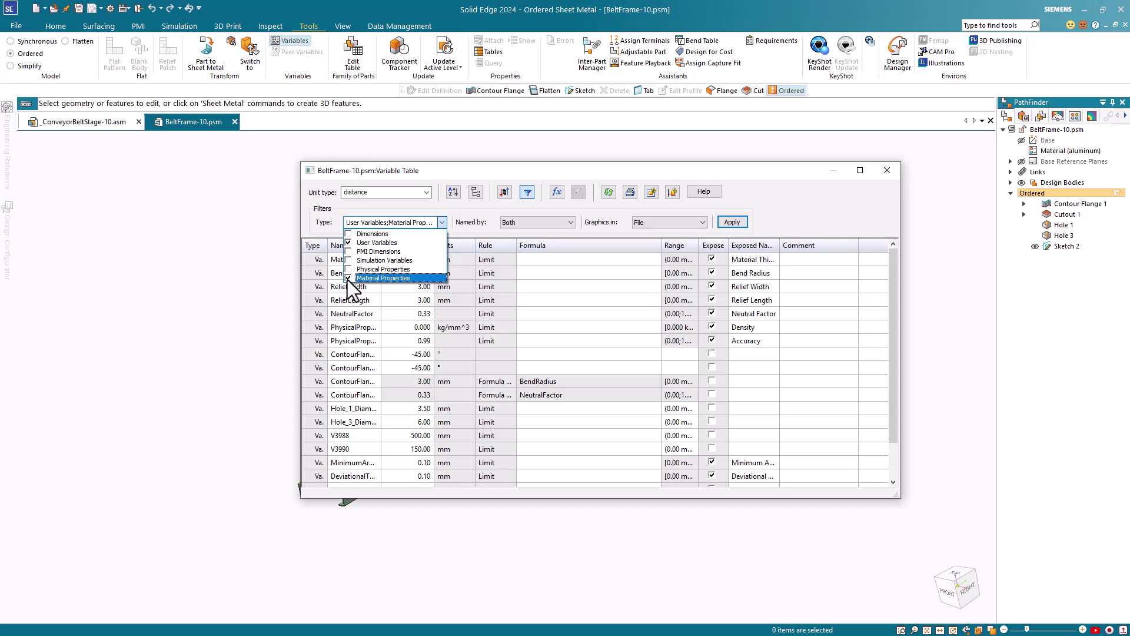
pyautogui.click(348, 278)
pyautogui.click(569, 223)
pyautogui.click(534, 233)
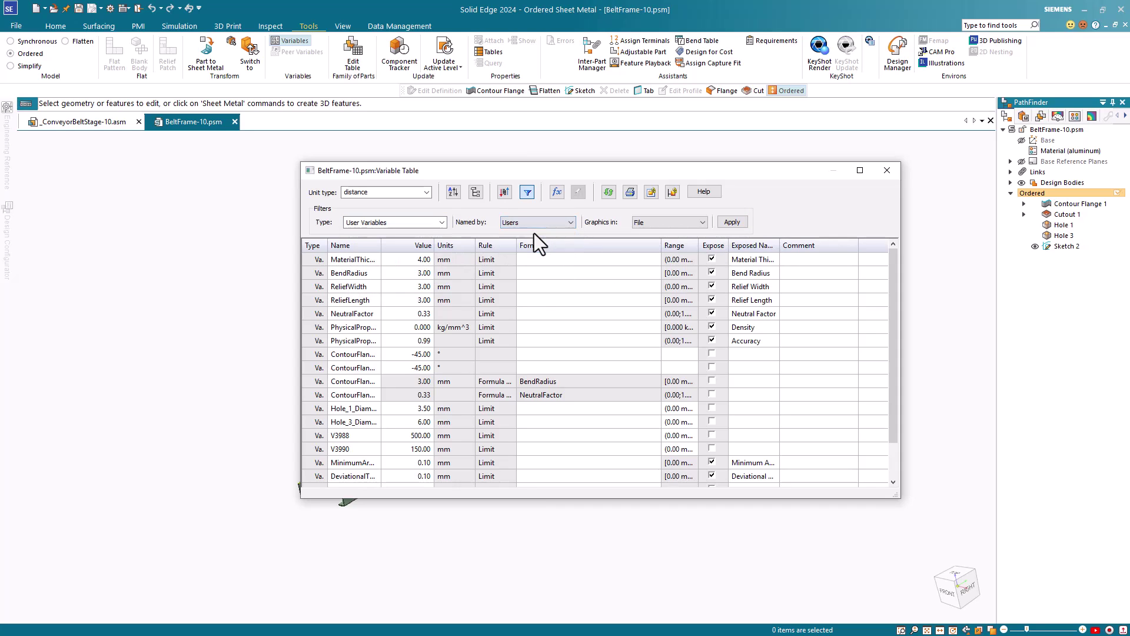
# Apply the filter to list only the two hole-diameter variables, then review the Graphics in choices.
pyautogui.click(733, 222)
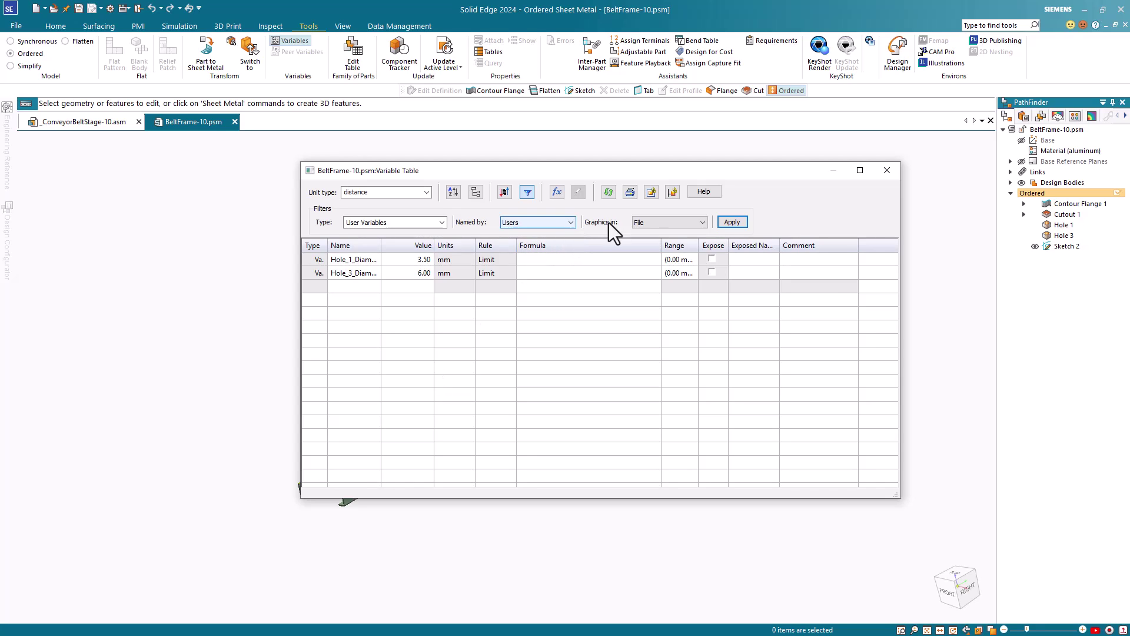
pyautogui.click(701, 224)
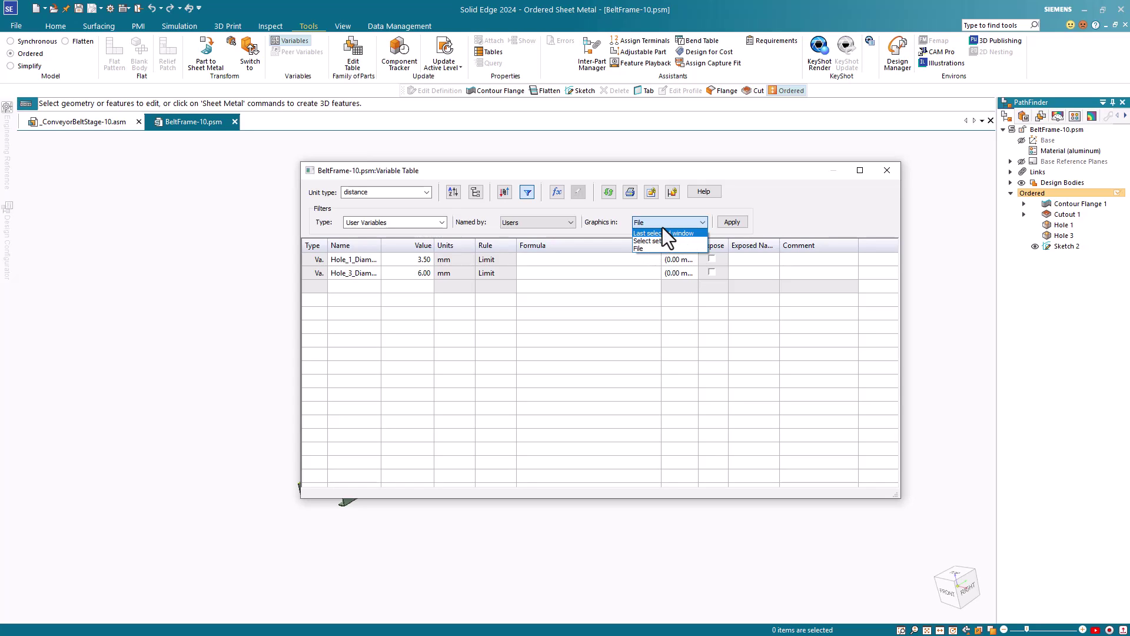
# Filter the Variable Table to system-named variables only and review the list.
pyautogui.click(797, 224)
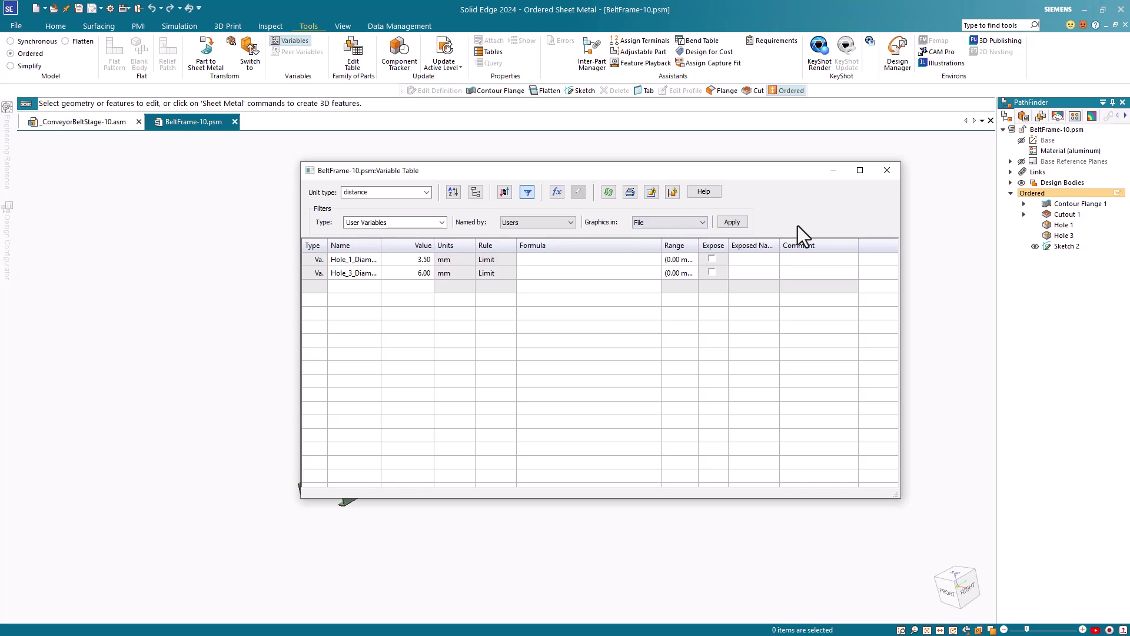
pyautogui.click(571, 224)
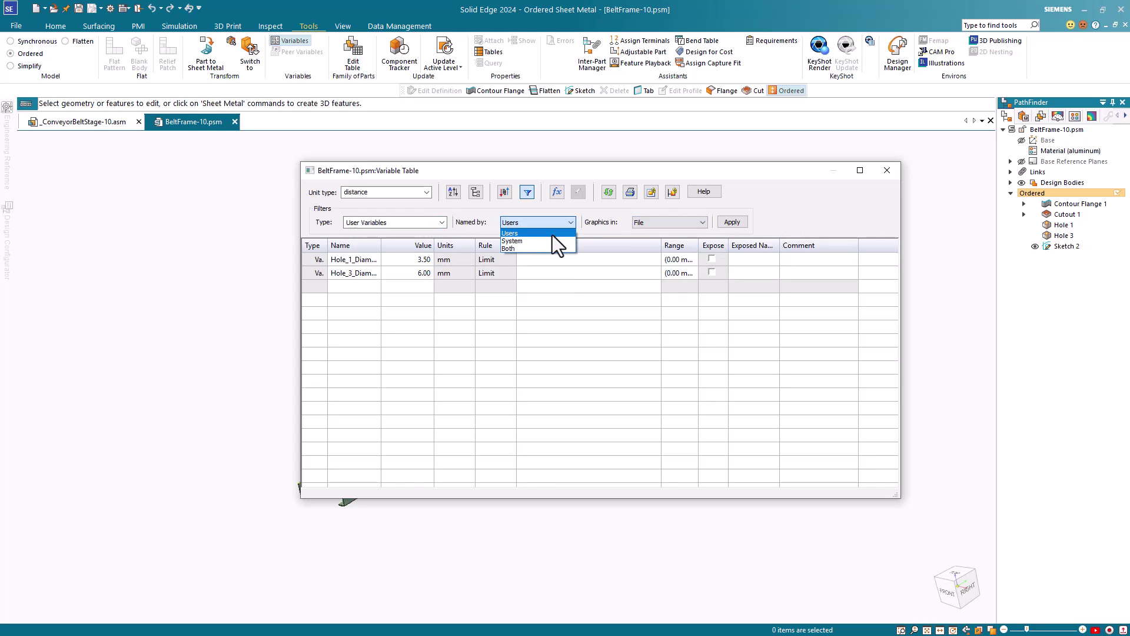
pyautogui.click(549, 241)
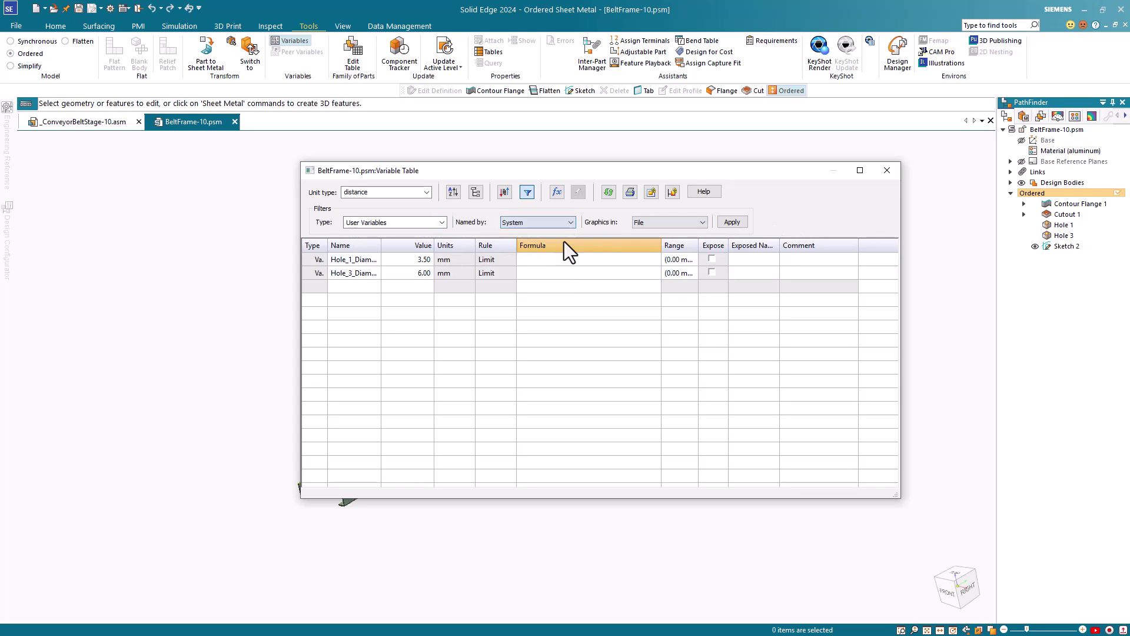
pyautogui.click(732, 223)
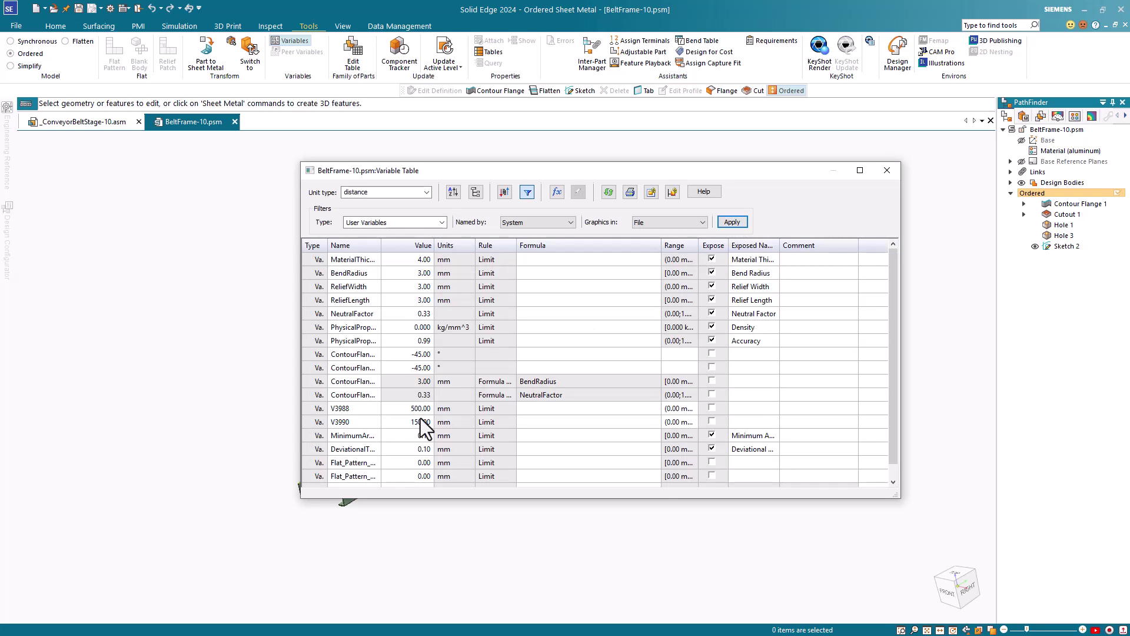
pyautogui.scroll(-1, 425, 426)
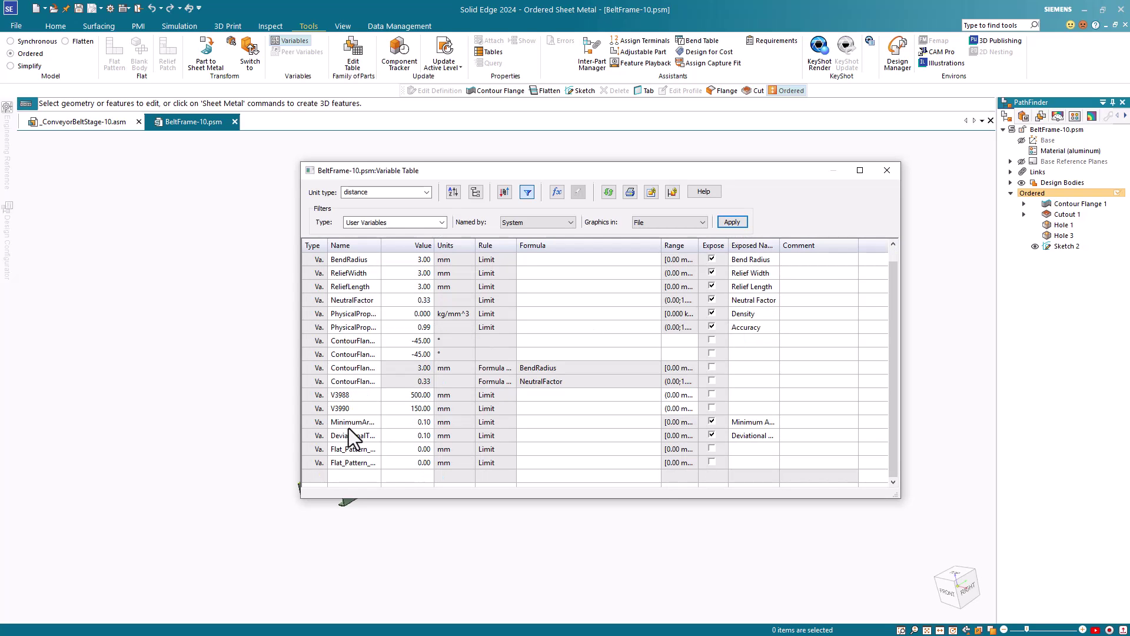
pyautogui.scroll(1, 350, 430)
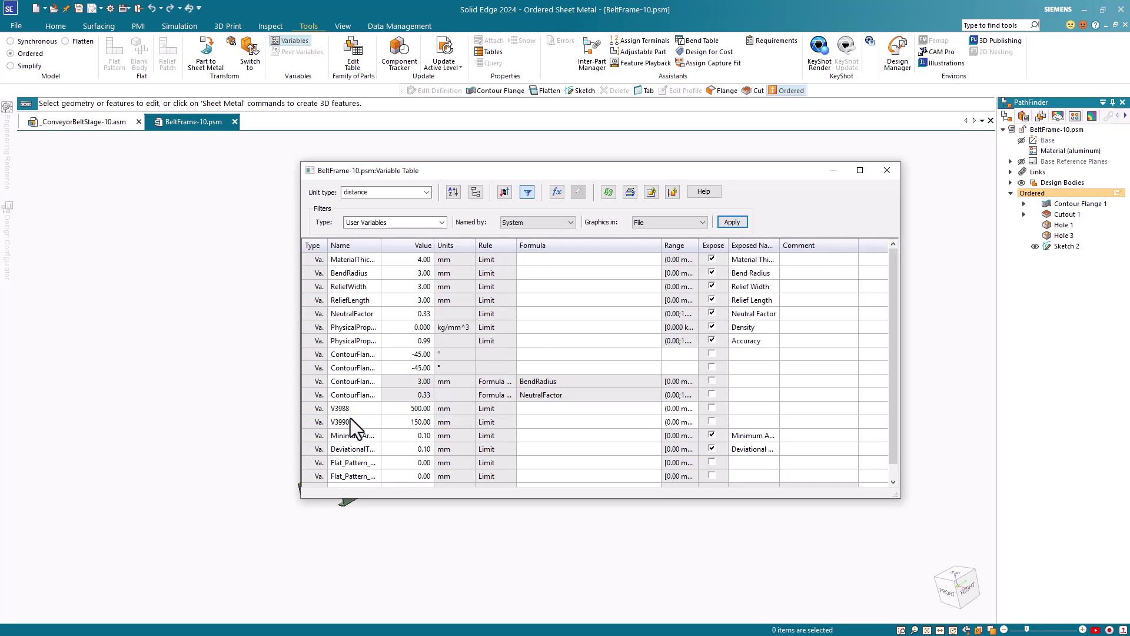
# Set Named by to Both and apply the filter.
pyautogui.click(571, 222)
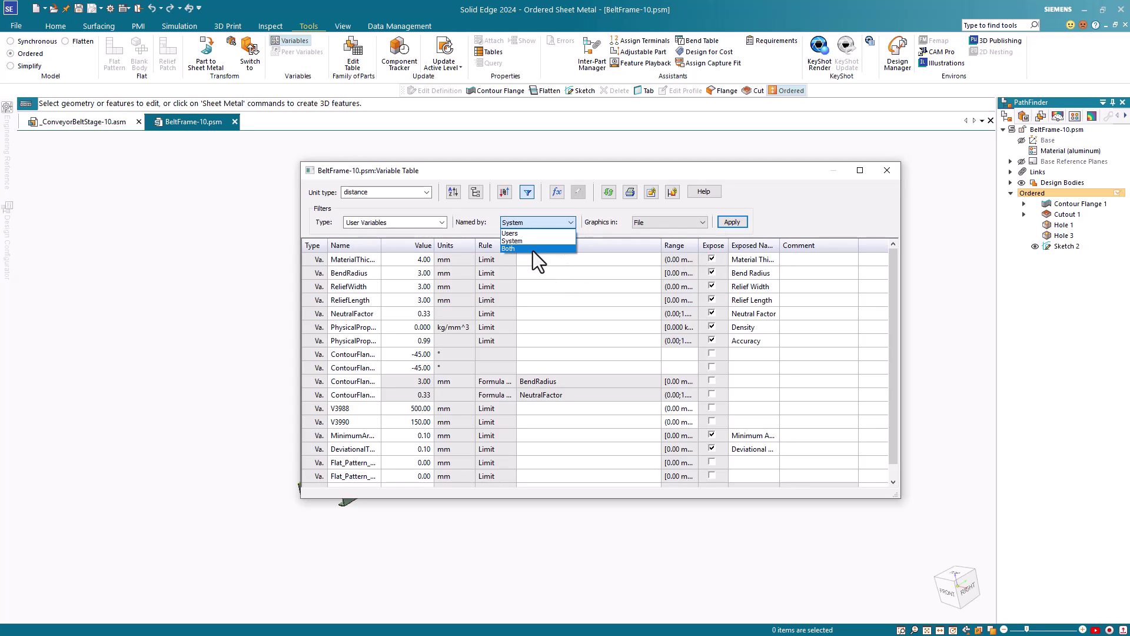
pyautogui.click(532, 250)
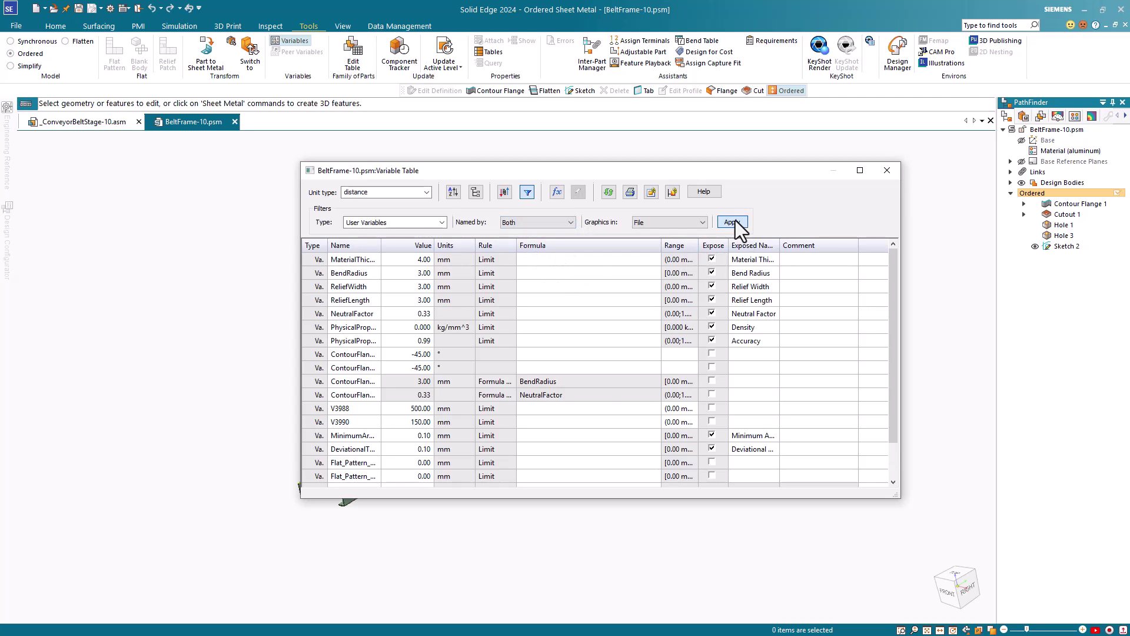
pyautogui.click(733, 222)
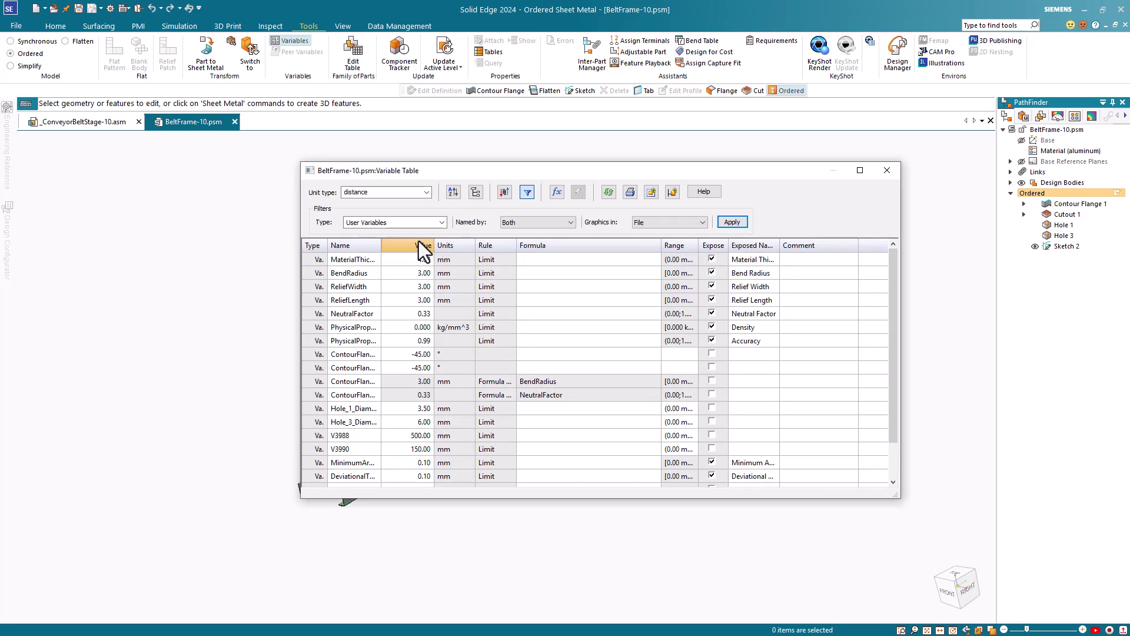
# Re-include Dimensions, PMI Dimensions, Simulation Variables and Physical Properties in the Type filter and apply it.
pyautogui.click(442, 222)
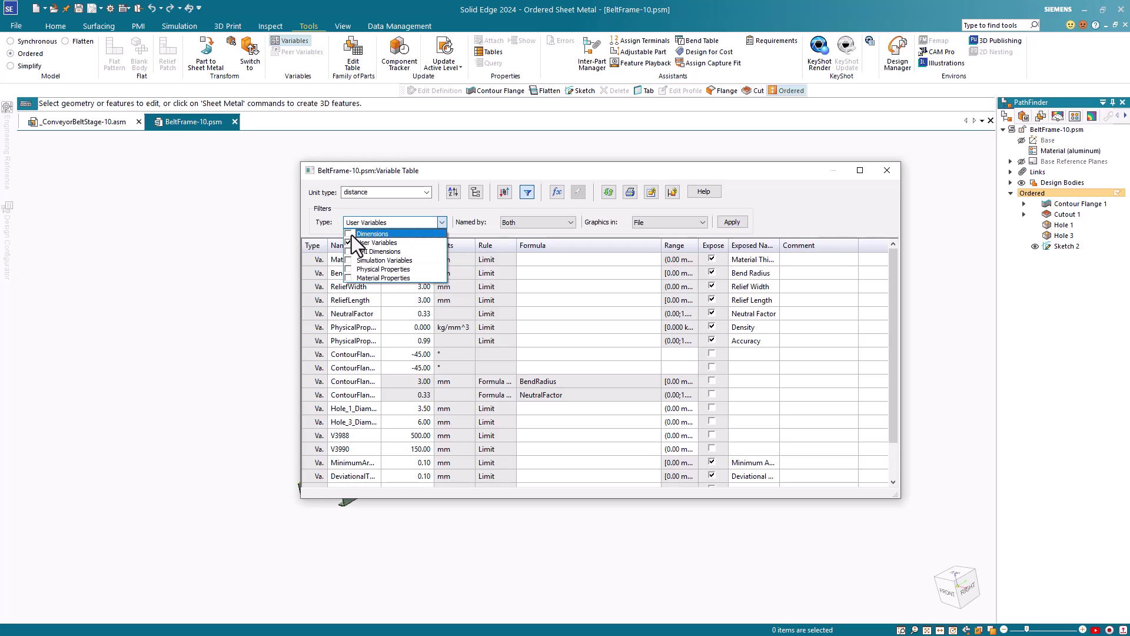
pyautogui.click(348, 234)
pyautogui.click(349, 251)
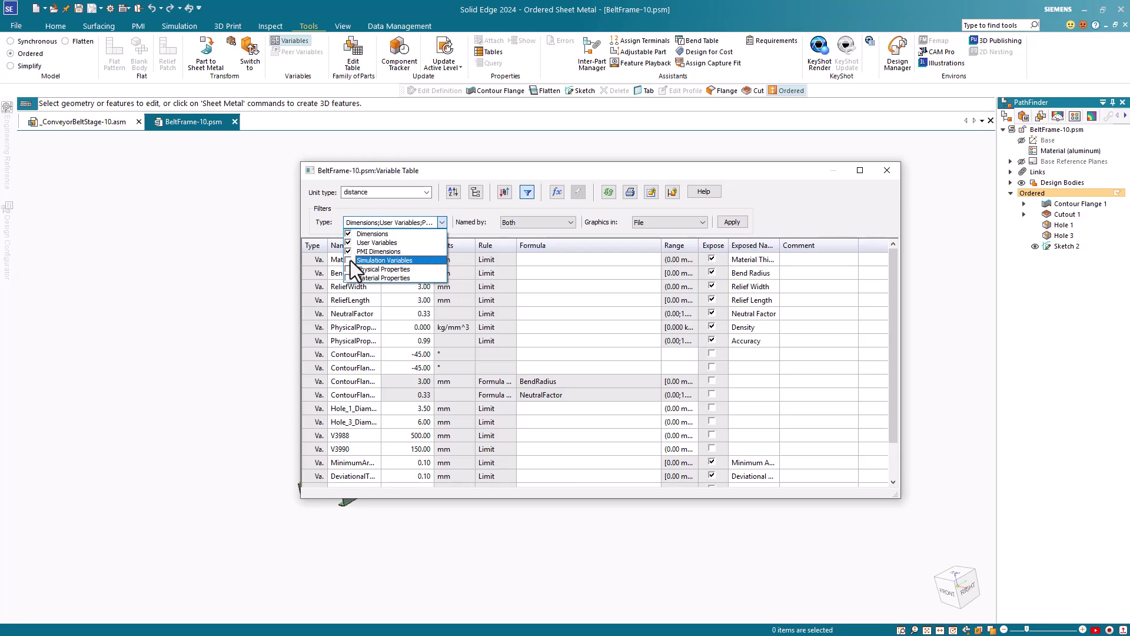
pyautogui.click(349, 260)
pyautogui.click(348, 269)
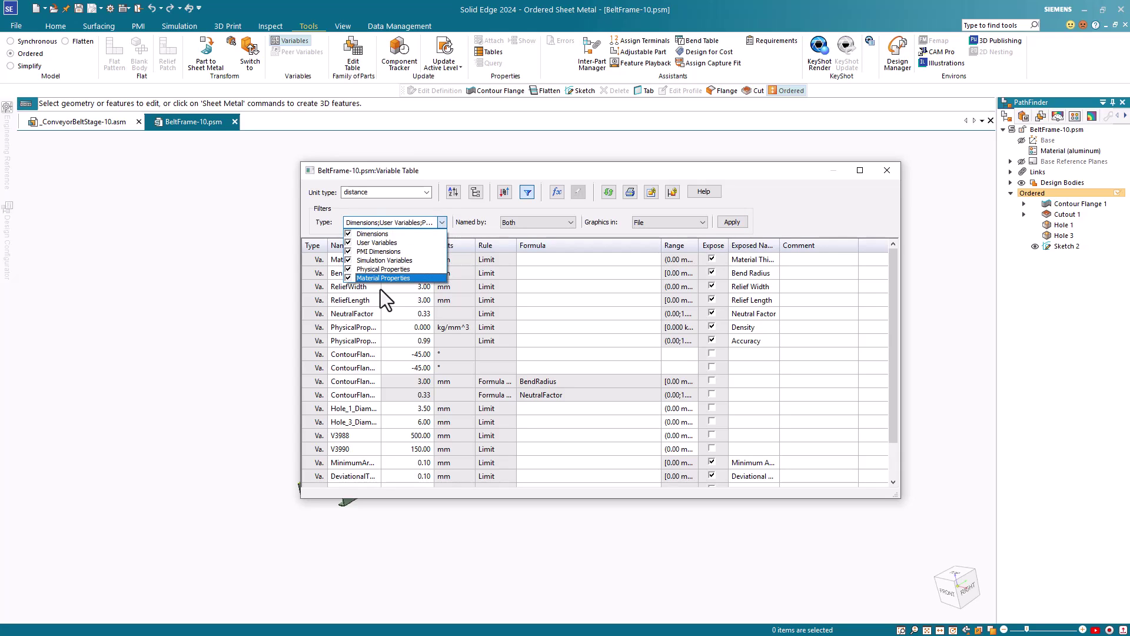
pyautogui.click(733, 223)
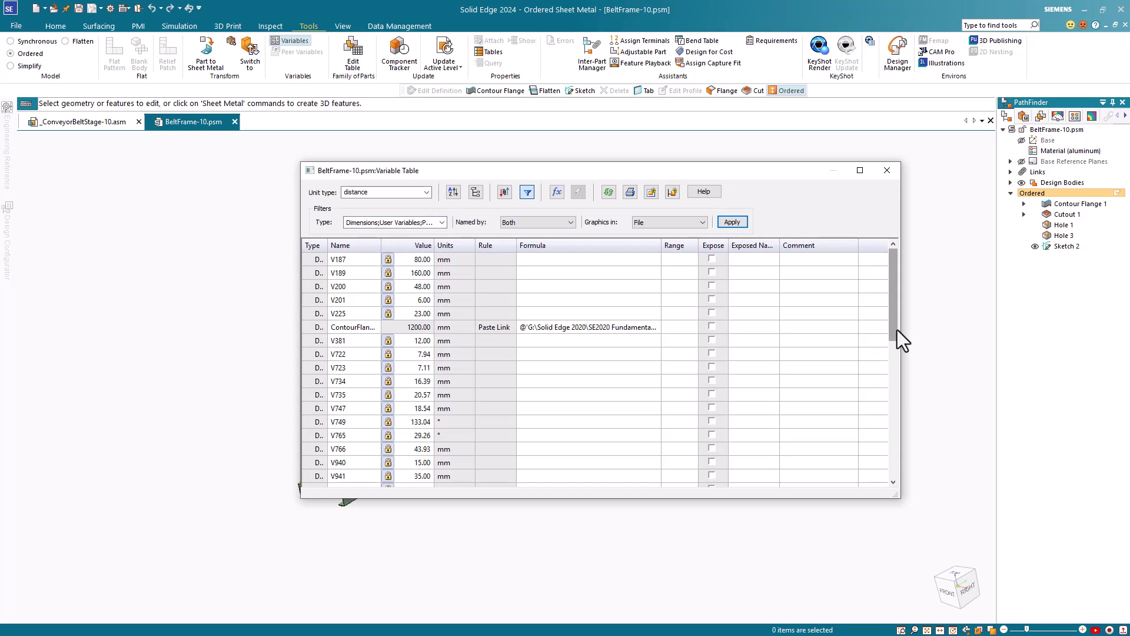
pyautogui.moveTo(895, 330); pyautogui.dragTo(889, 294)
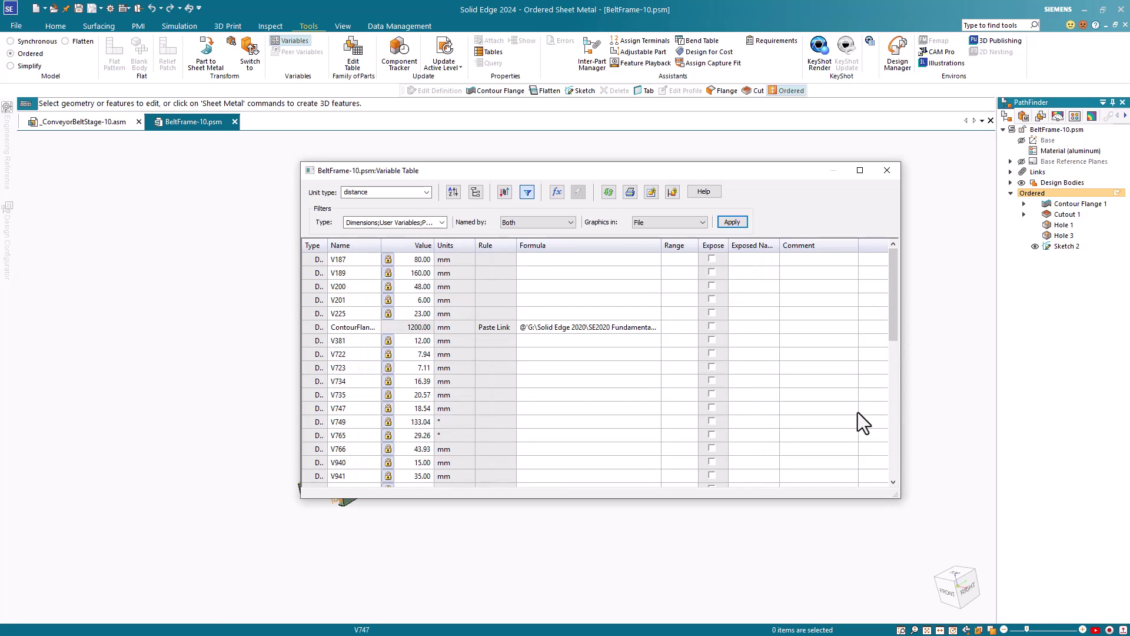
# Close the Variable Table.
pyautogui.click(887, 171)
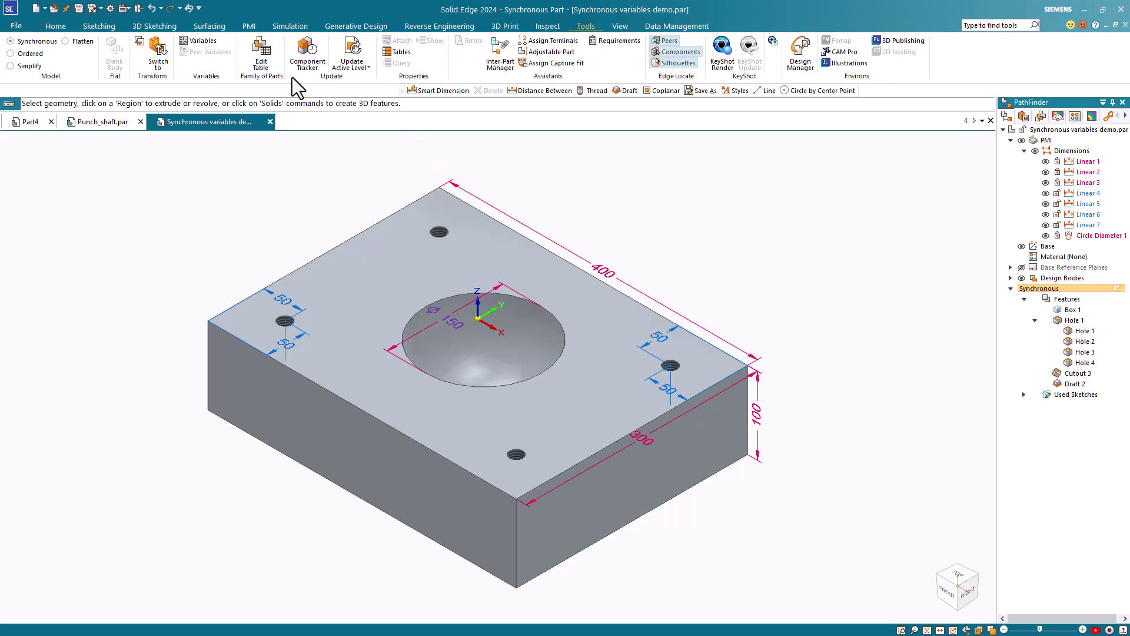
# Open the block's Variable Table, widen the Name column, and move the window right of the model.
pyautogui.click(200, 41)
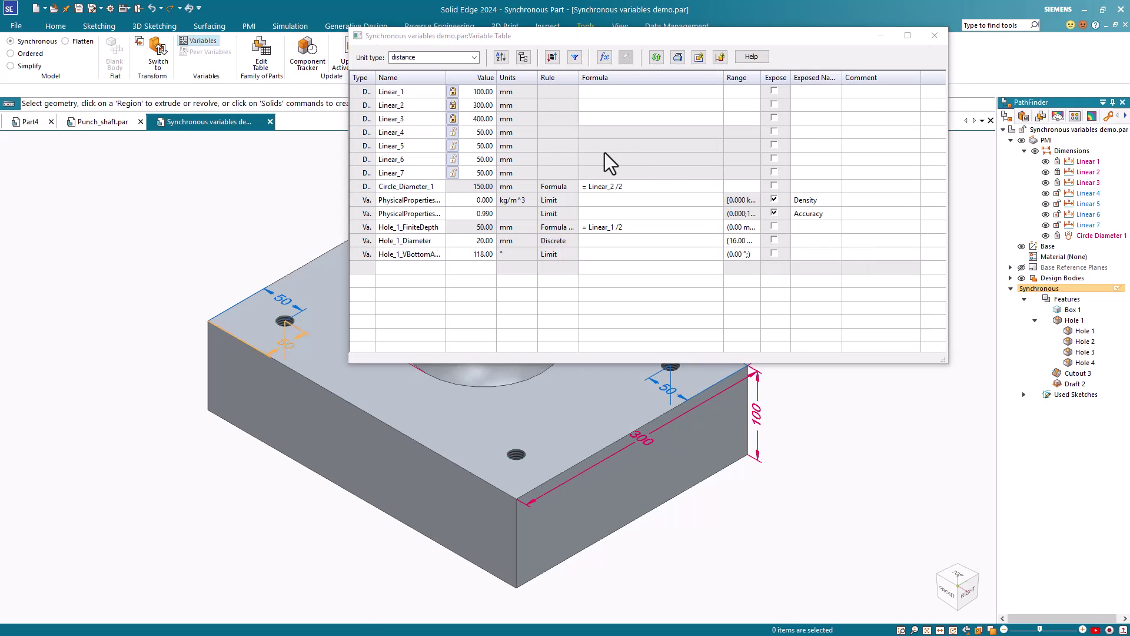
pyautogui.moveTo(447, 79); pyautogui.dragTo(495, 83)
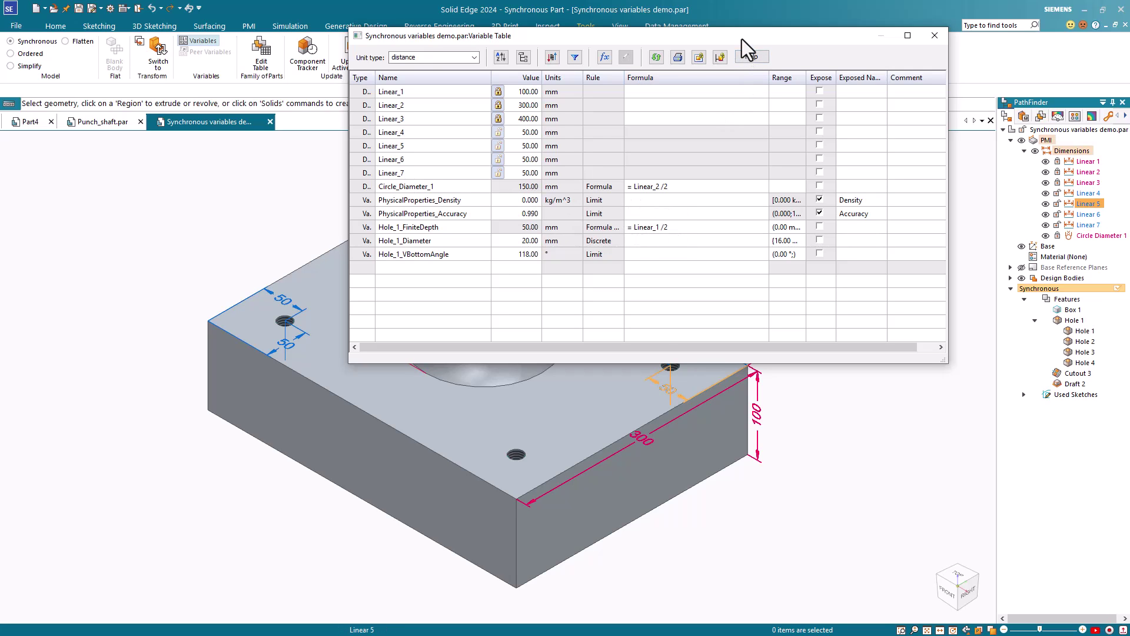
pyautogui.moveTo(742, 39); pyautogui.dragTo(932, 70)
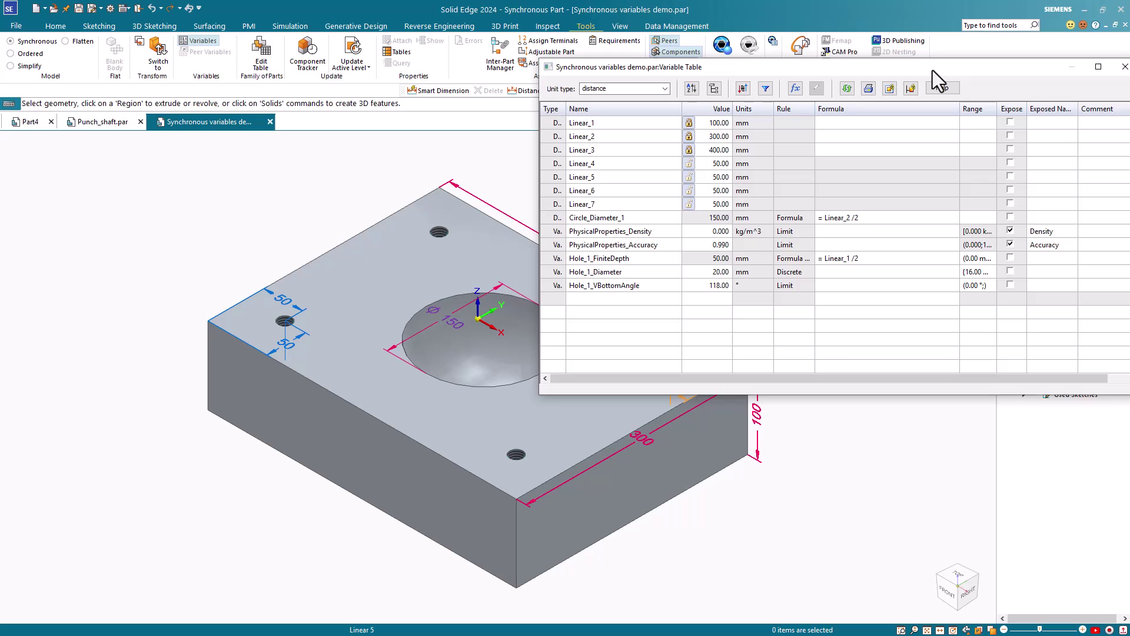
pyautogui.moveTo(933, 69); pyautogui.dragTo(980, 70)
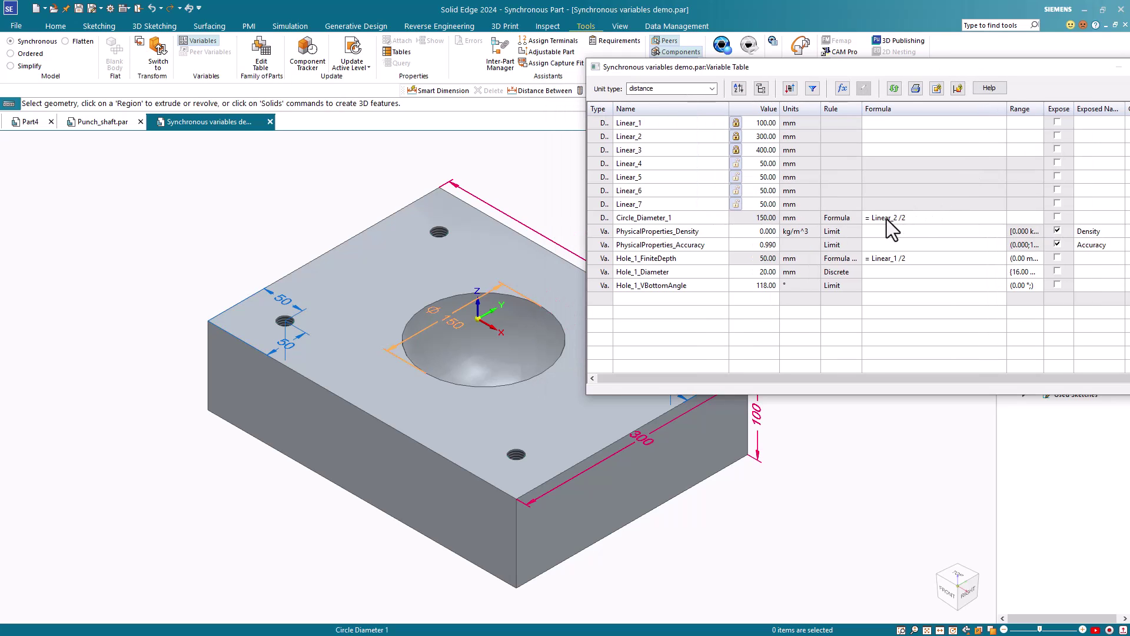
# Highlight the Linear_1, Linear_2 and Linear_3 dimensions while repositioning the table beside the part tree.
pyautogui.click(628, 123)
pyautogui.moveTo(788, 72); pyautogui.dragTo(987, 55)
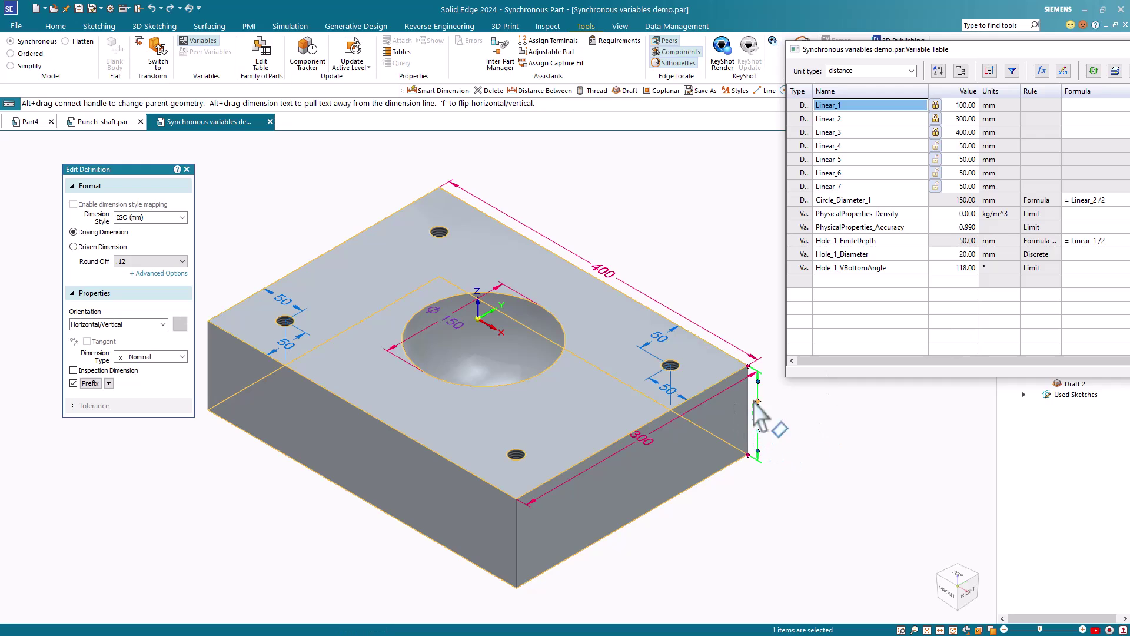
pyautogui.click(828, 119)
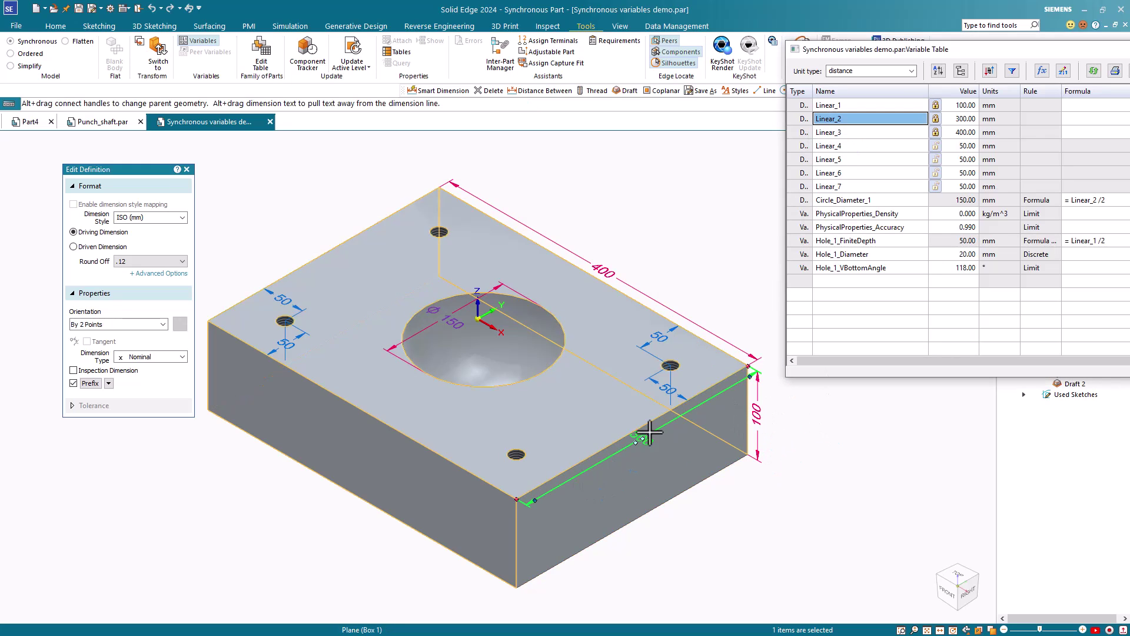
pyautogui.click(825, 133)
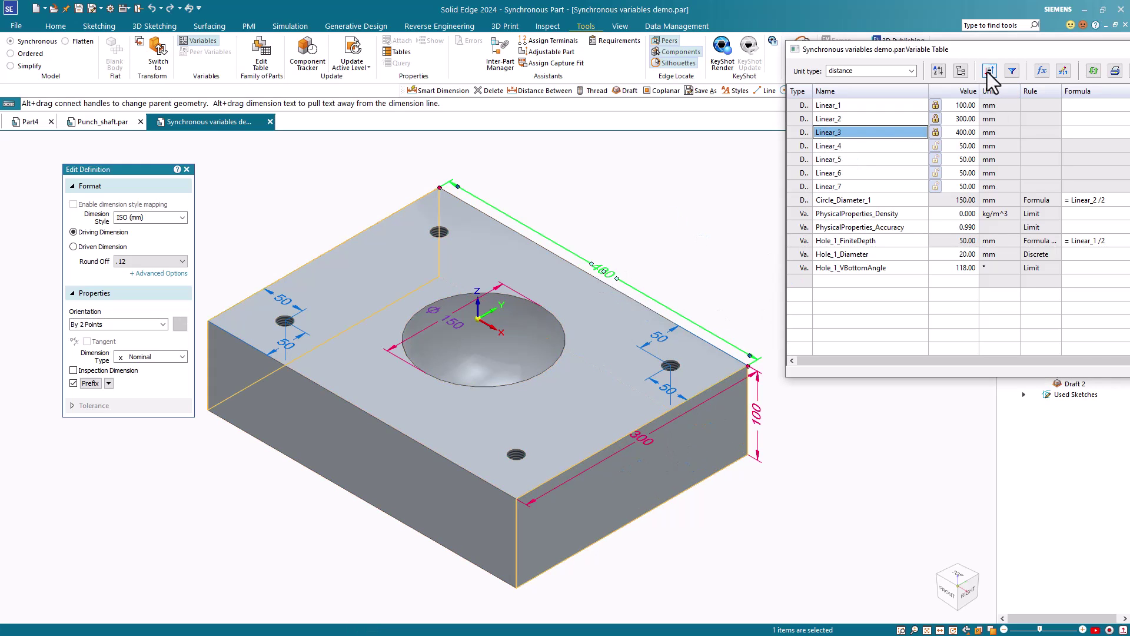
pyautogui.moveTo(992, 49); pyautogui.dragTo(543, 93)
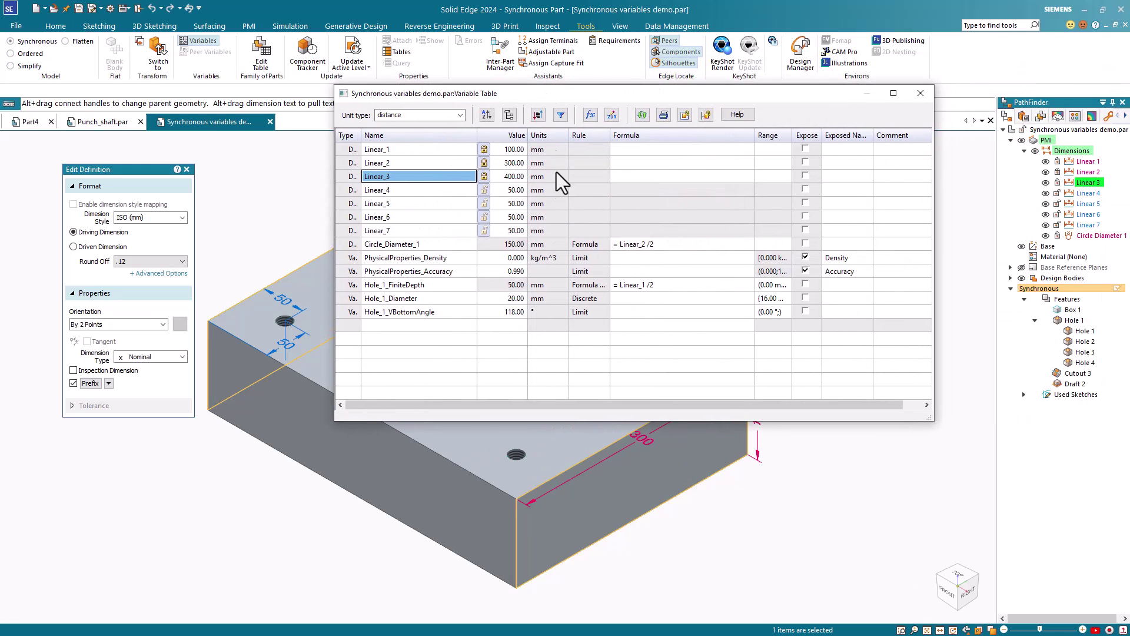
pyautogui.click(373, 148)
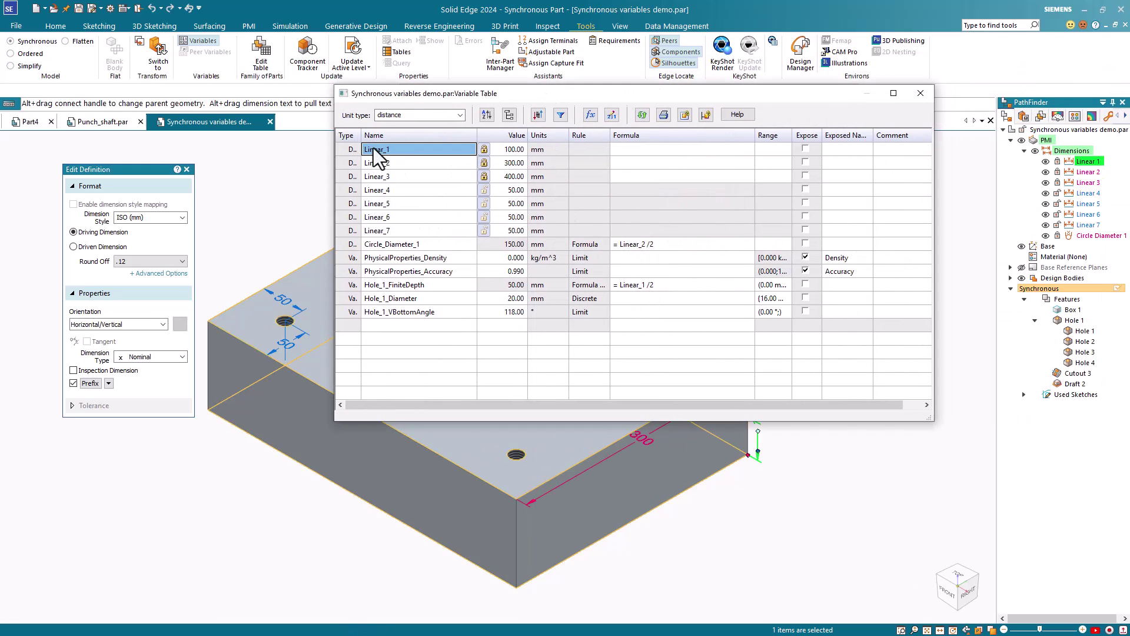
# In the Name cells, rename Linear_1 to Height, Linear_2 to Width, and Linear_3 to Length.
pyautogui.click(361, 148)
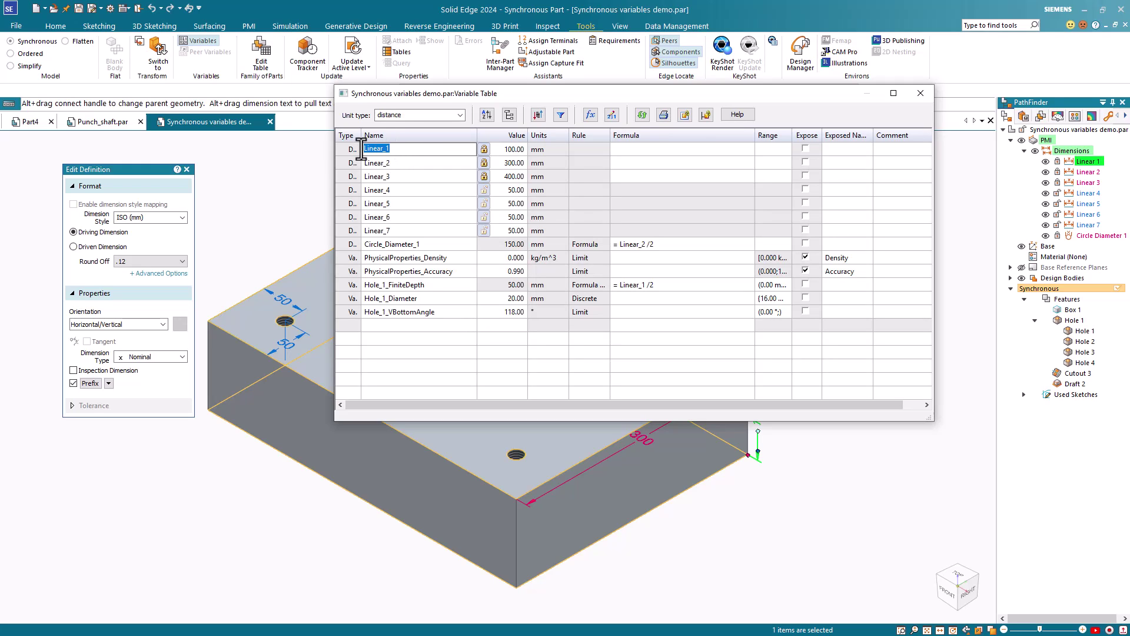
pyautogui.write('Height')
pyautogui.press('Return')
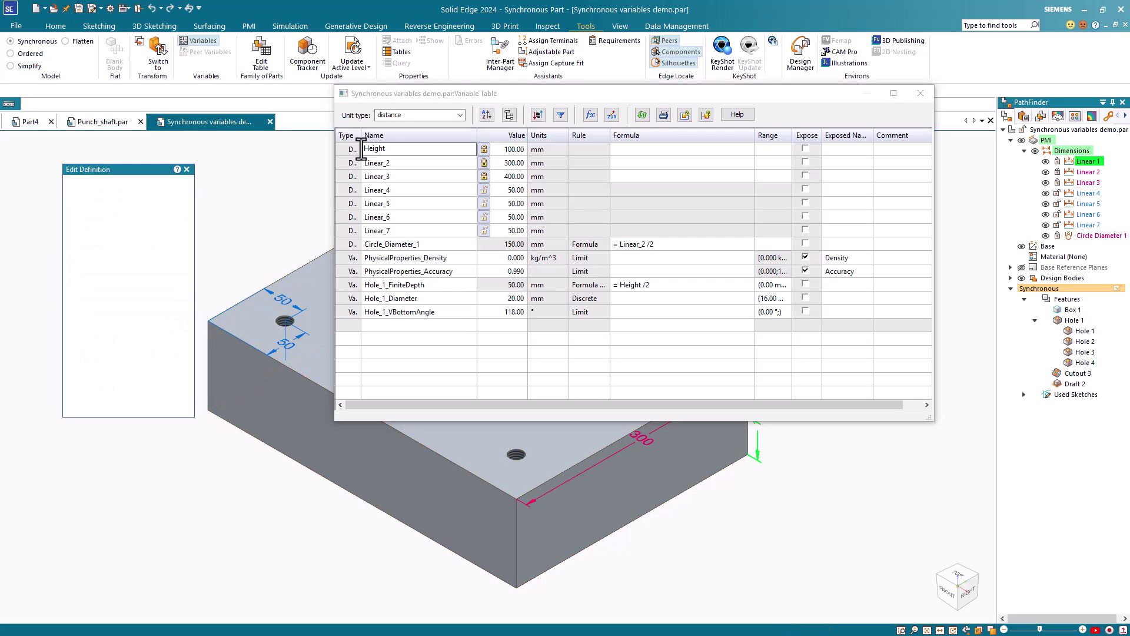
pyautogui.click(367, 163)
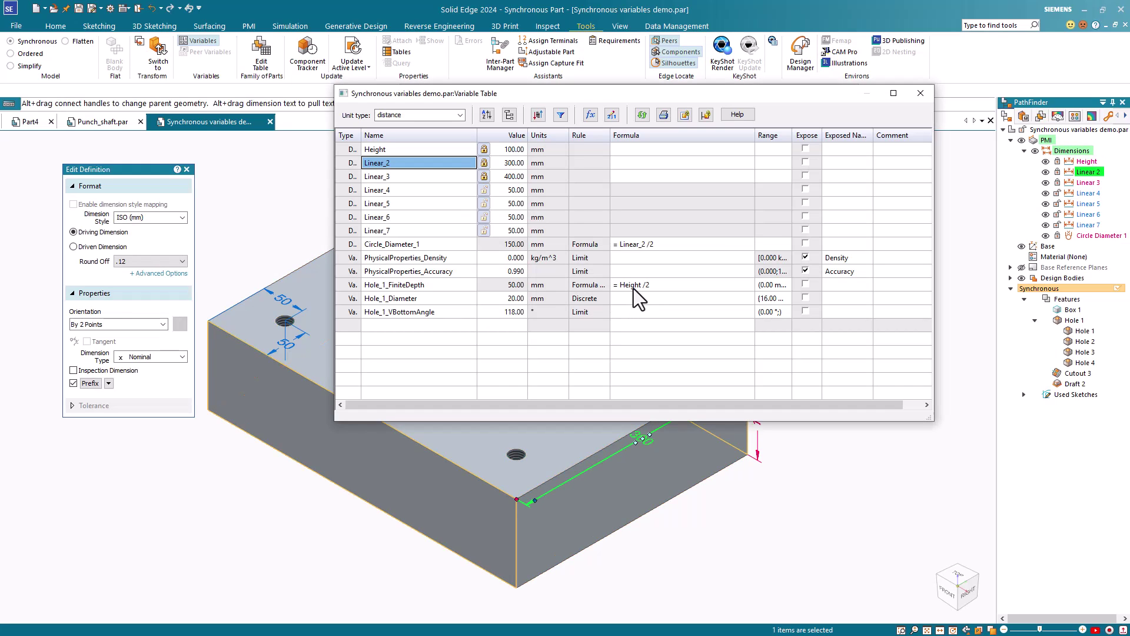
pyautogui.click(391, 164)
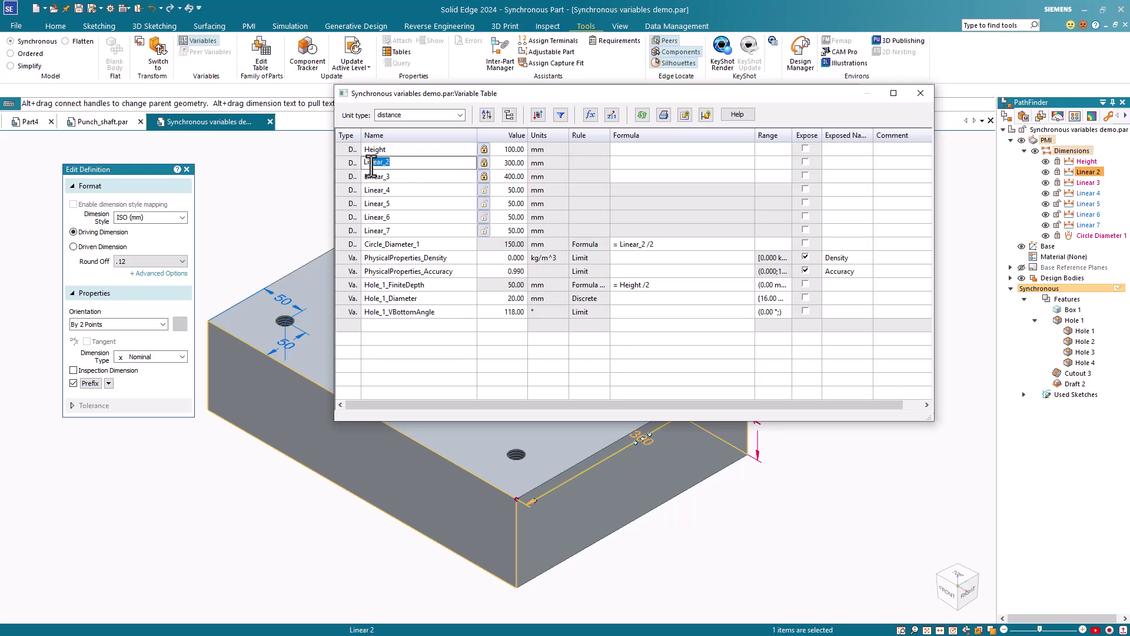
pyautogui.write('Width')
pyautogui.press('Return')
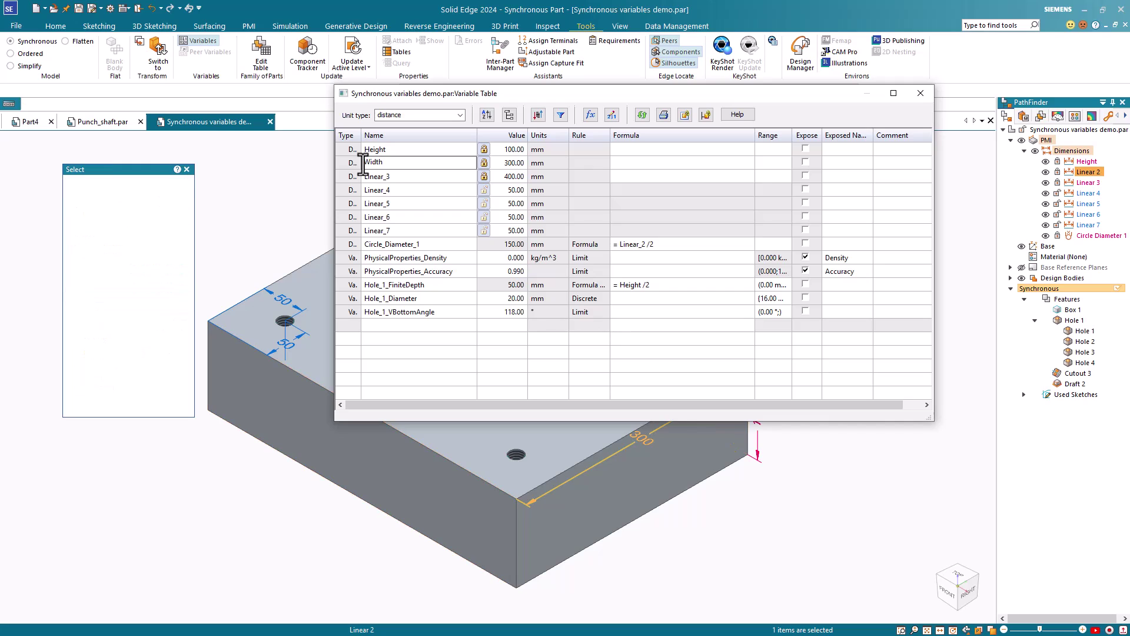
pyautogui.press('Down')
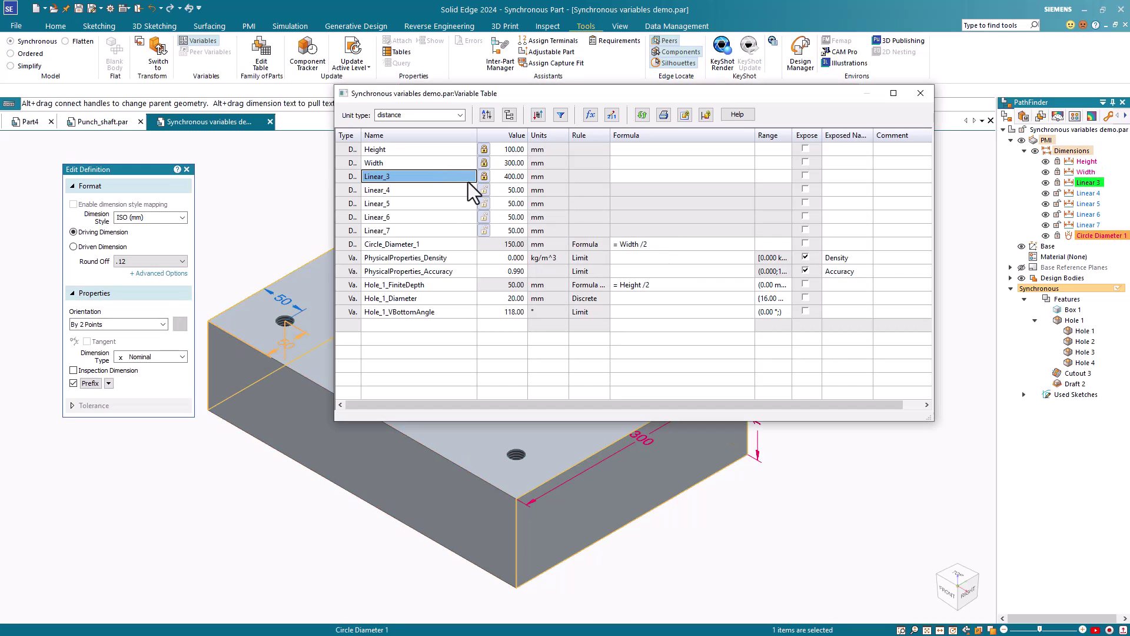
pyautogui.click(396, 177)
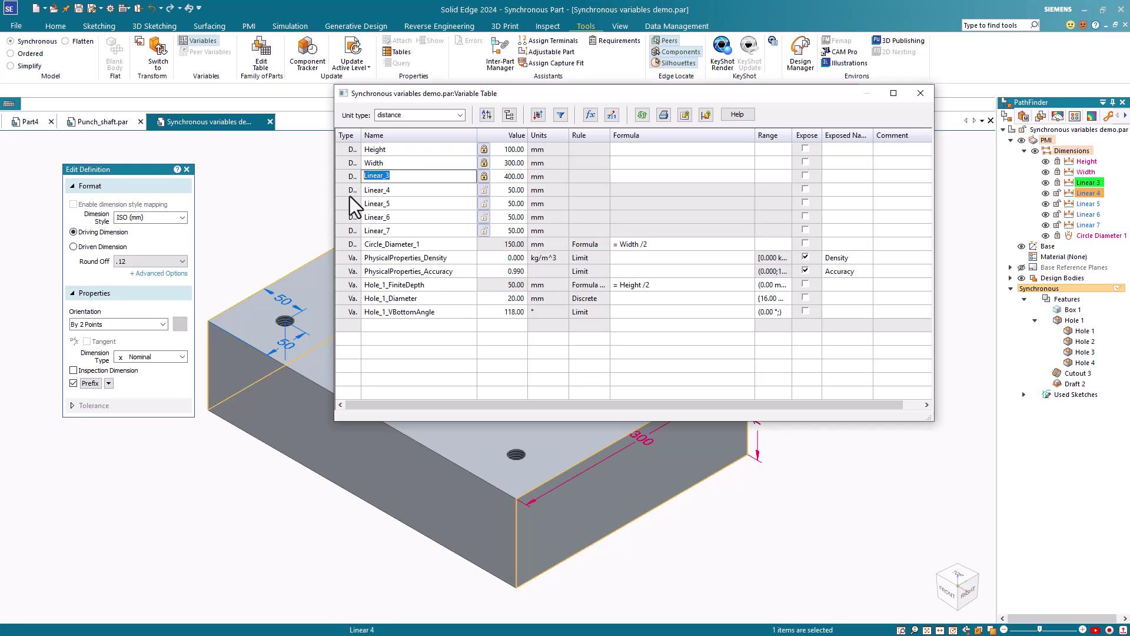
pyautogui.write('Length')
pyautogui.press('Return')
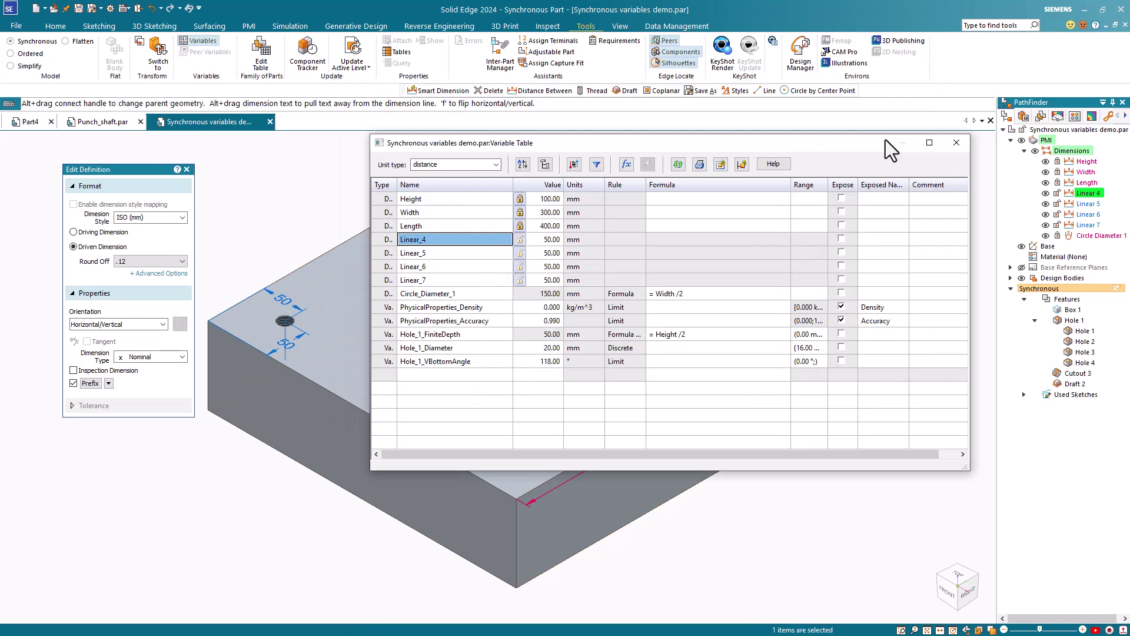
# Close the Variable Table and switch the 400 Length dimension to display names.
pyautogui.click(958, 143)
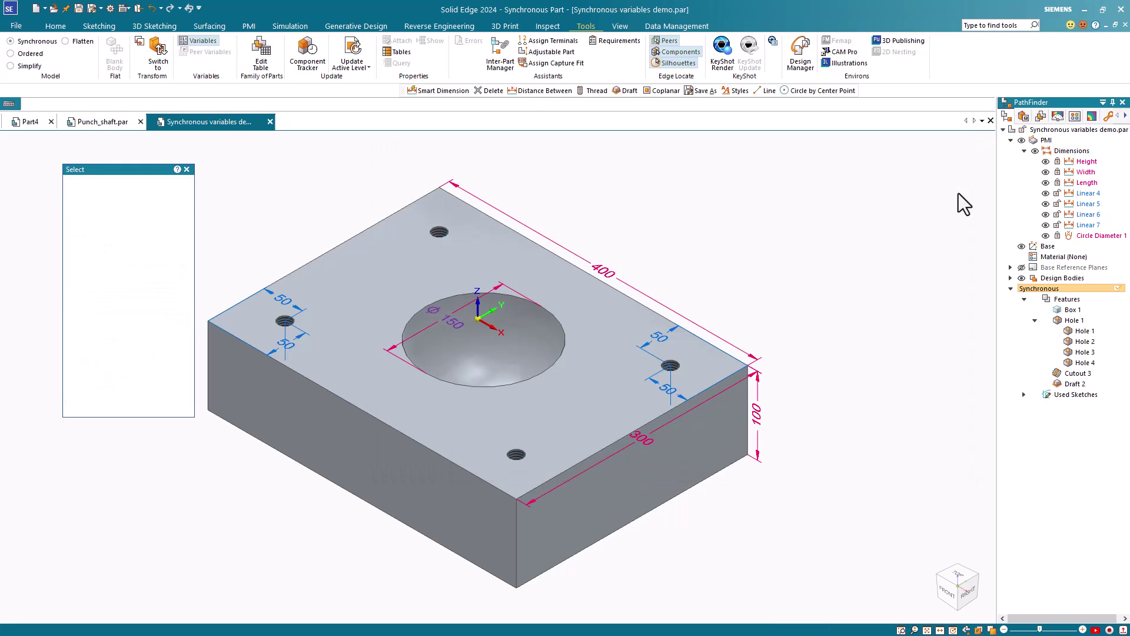
pyautogui.click(607, 271)
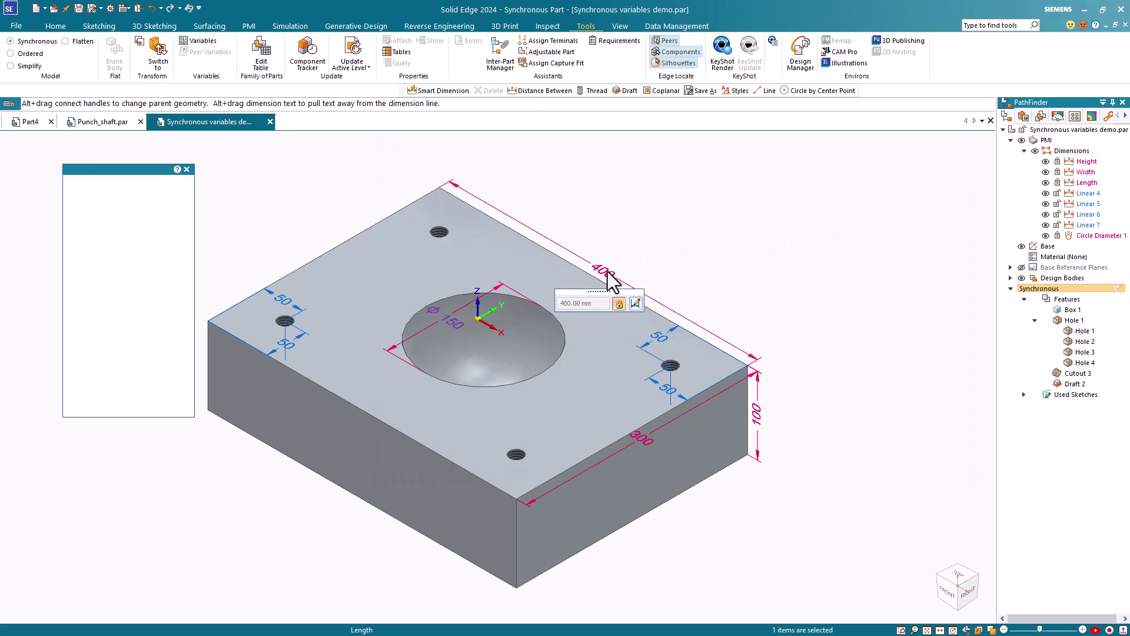
pyautogui.rightClick(608, 271)
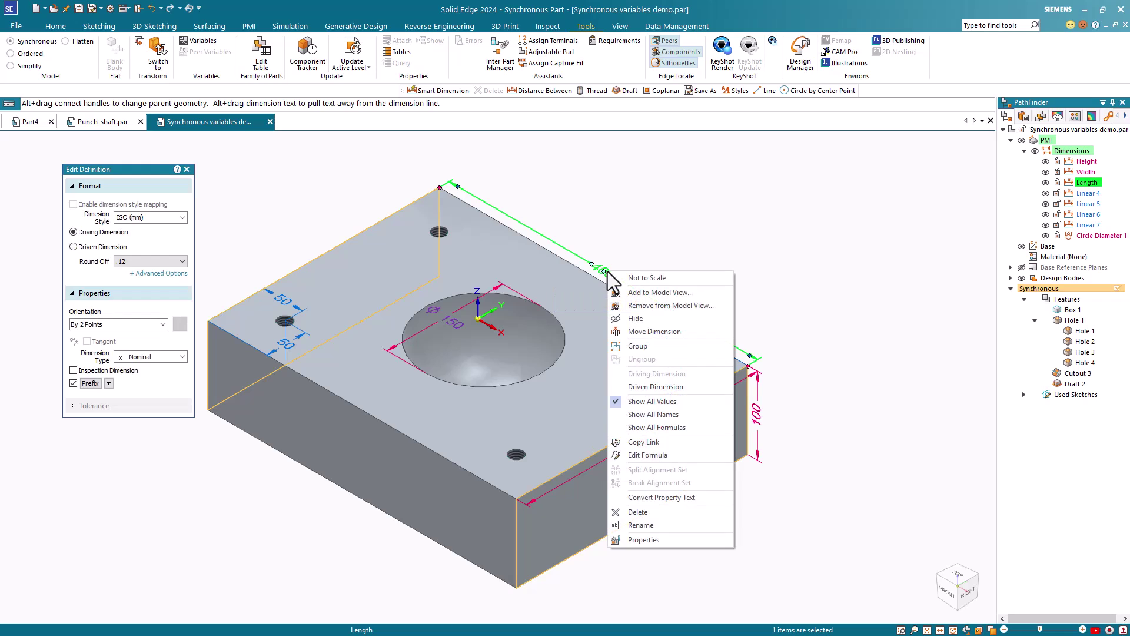
pyautogui.click(662, 414)
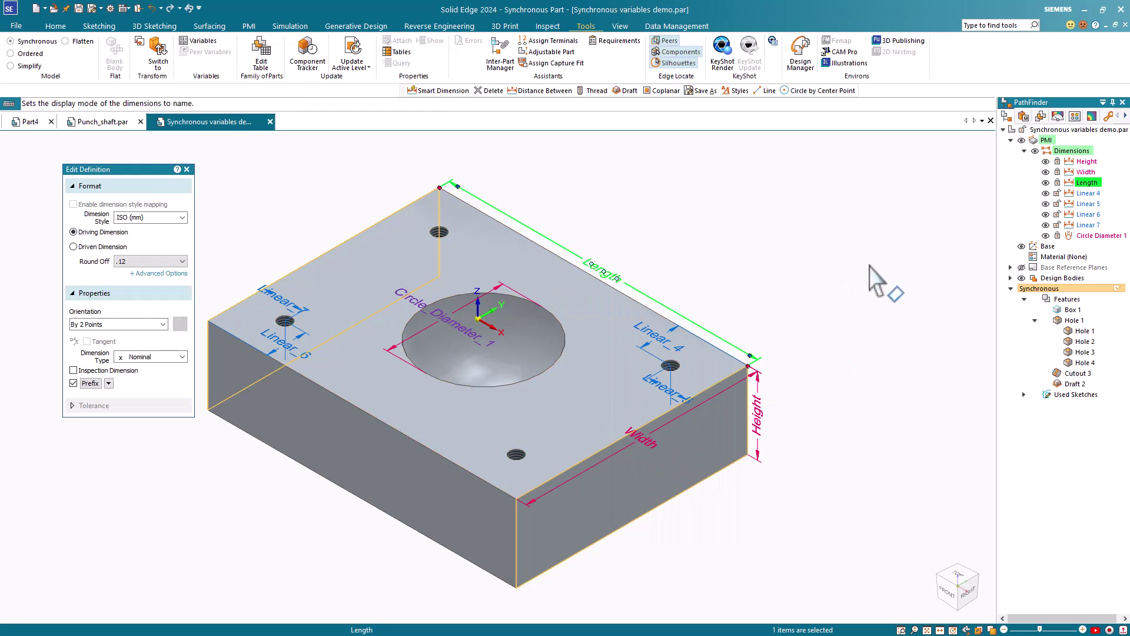
pyautogui.press('Escape')
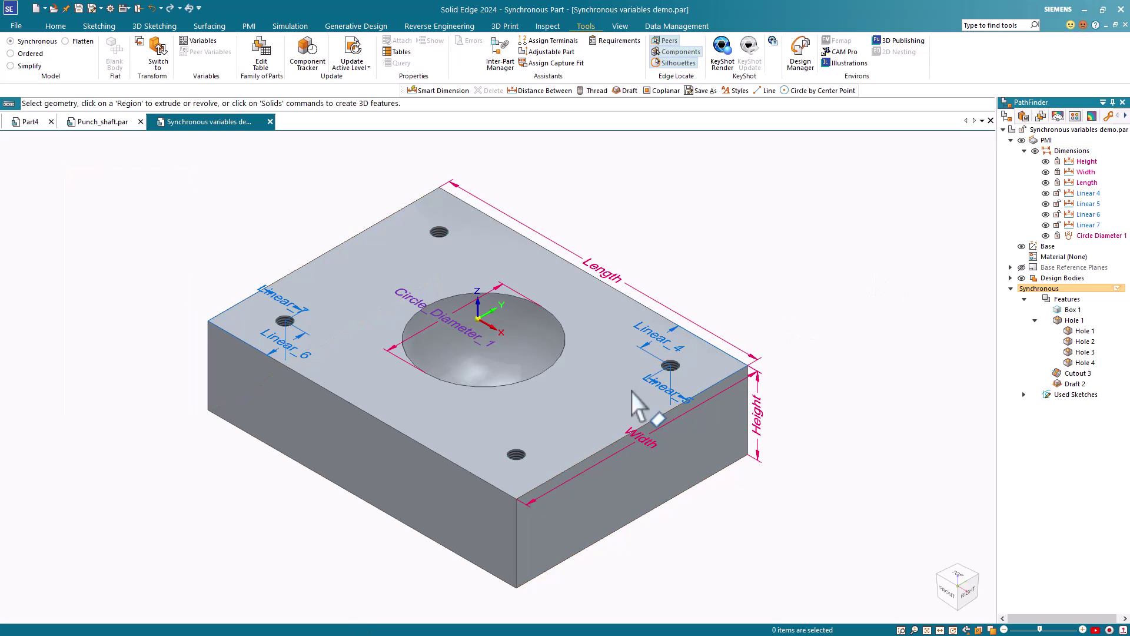
# Switch the block's dimensions back to displaying their numeric values.
pyautogui.click(605, 274)
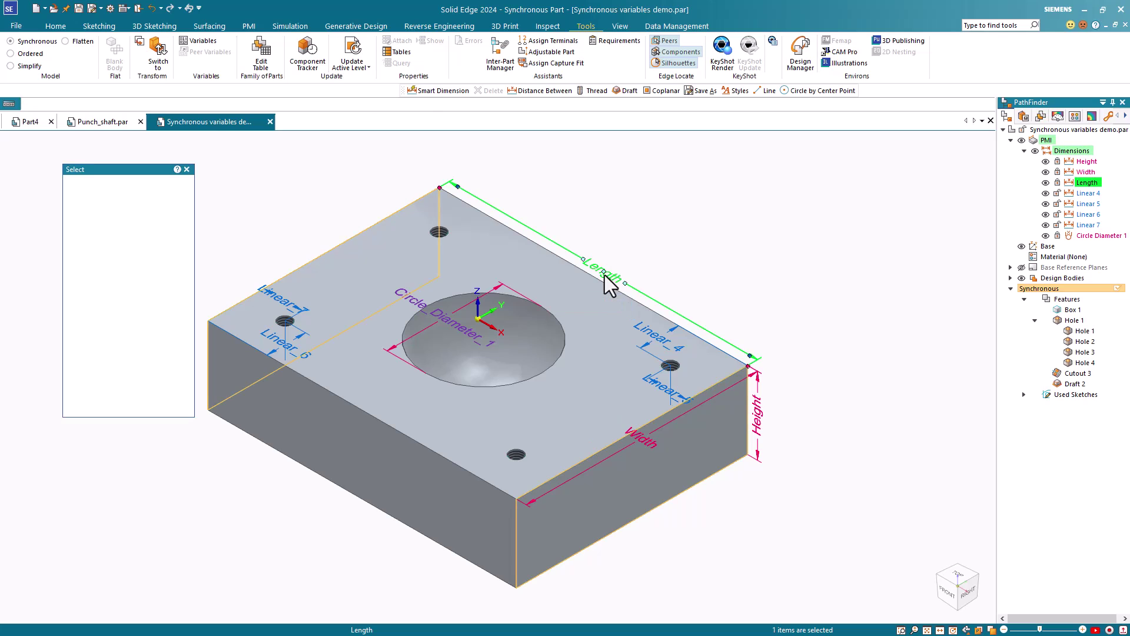
pyautogui.rightClick(605, 275)
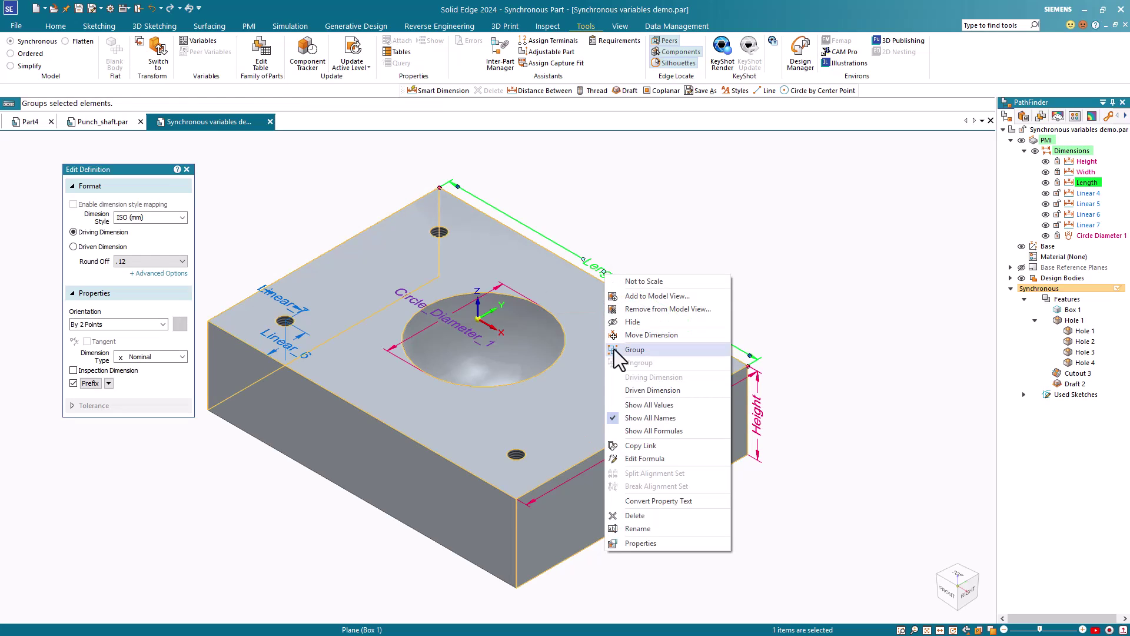
pyautogui.click(648, 405)
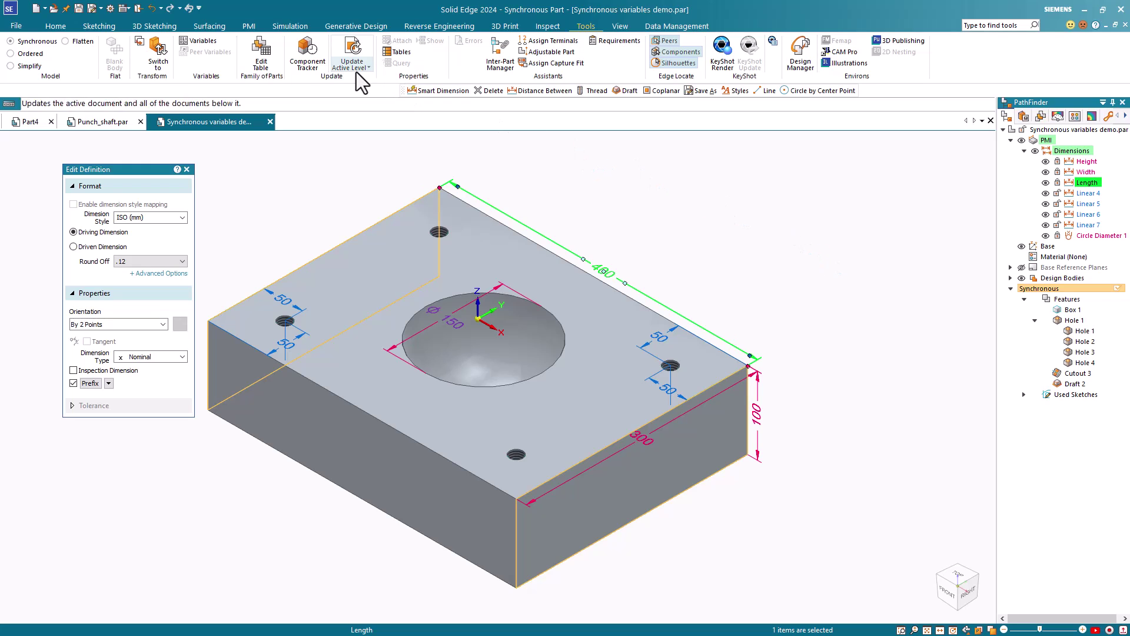
# Open the part's Variable Table and move it aside to uncover the model.
pyautogui.click(186, 169)
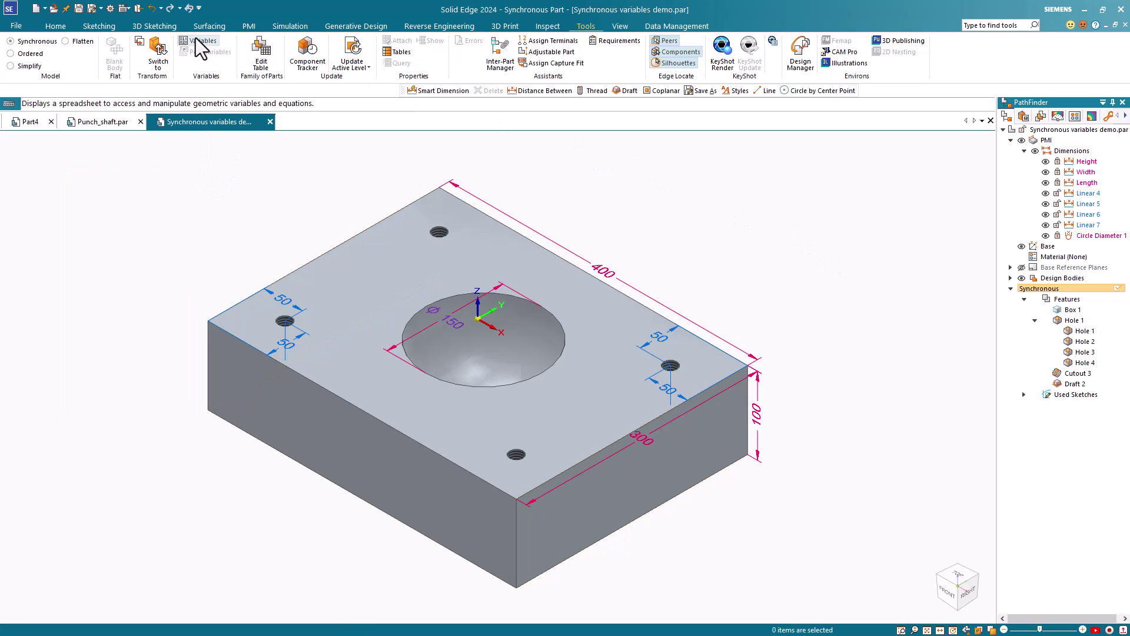
pyautogui.click(200, 41)
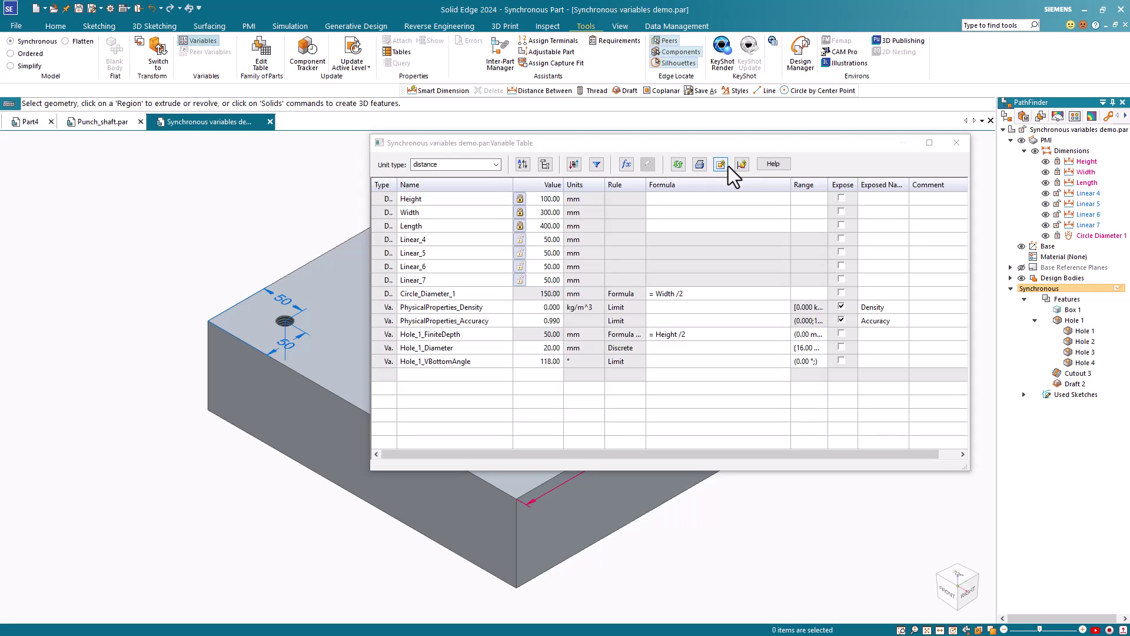
pyautogui.moveTo(698, 141); pyautogui.dragTo(1089, 115)
pyautogui.click(663, 388)
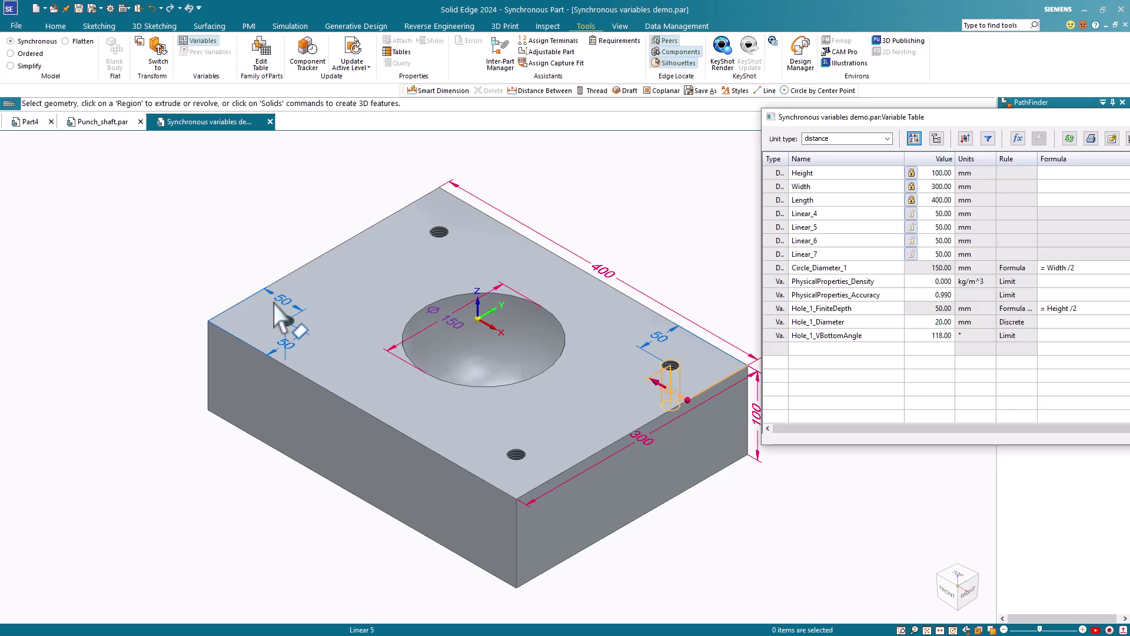
pyautogui.press('Escape')
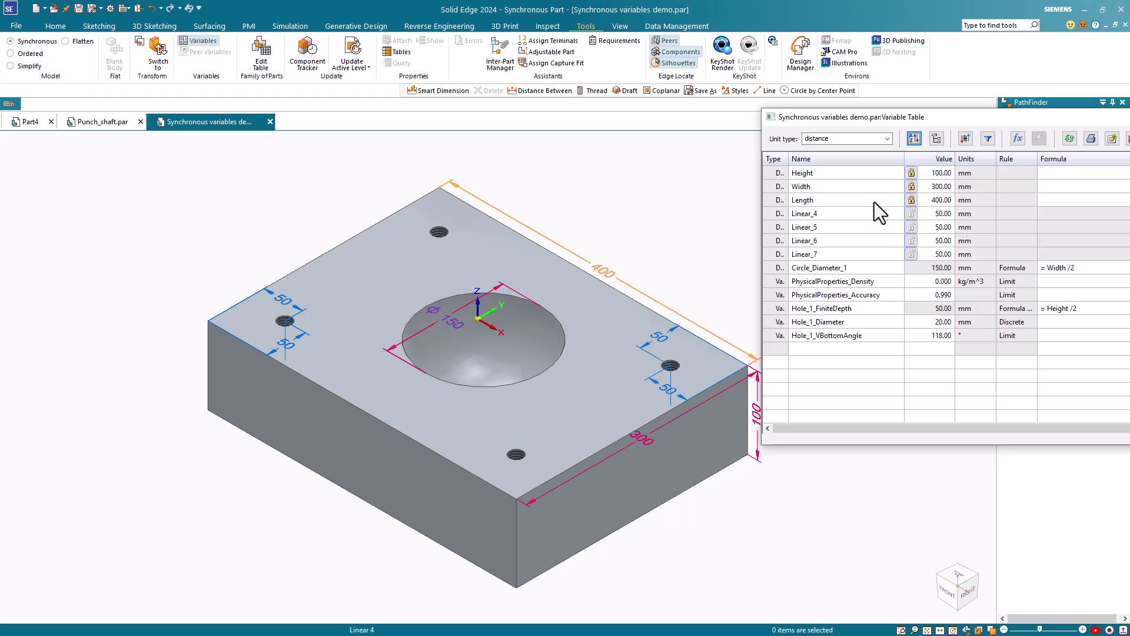
# Lock the Linear_4, Linear_5 and Linear_6 hole-position dimensions in the Variable Table.
pyautogui.click(911, 213)
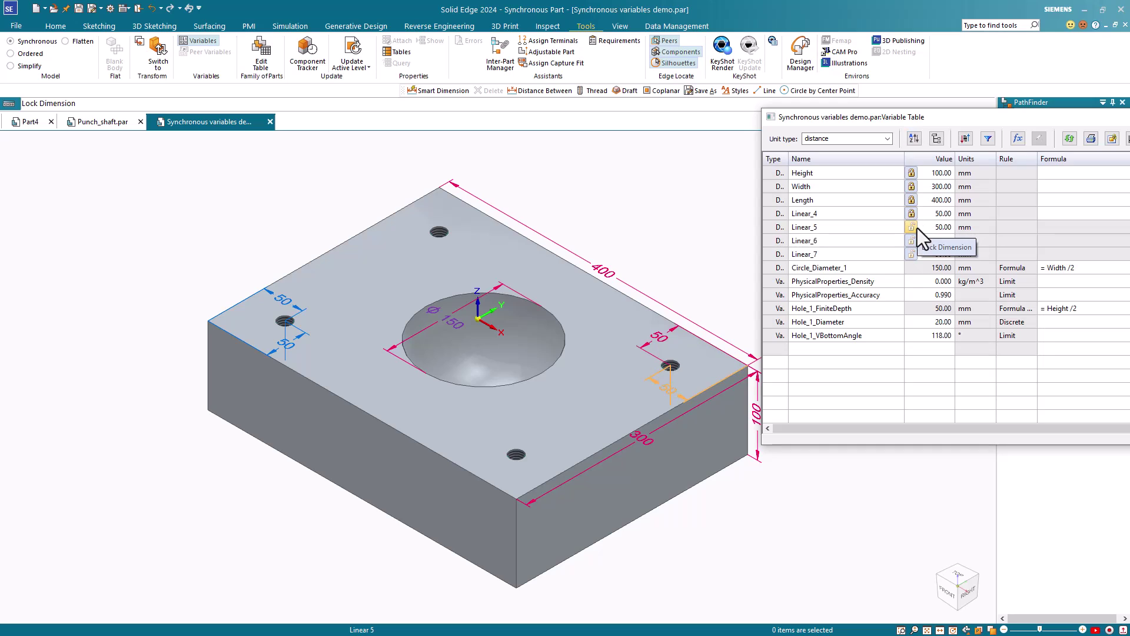
pyautogui.click(912, 227)
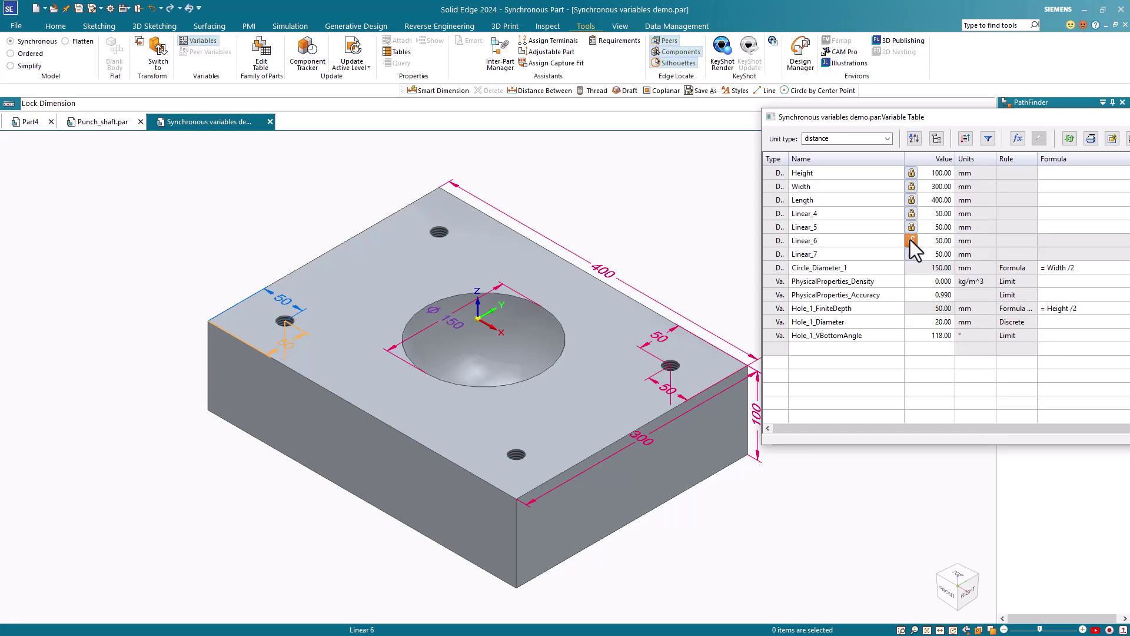
pyautogui.click(911, 240)
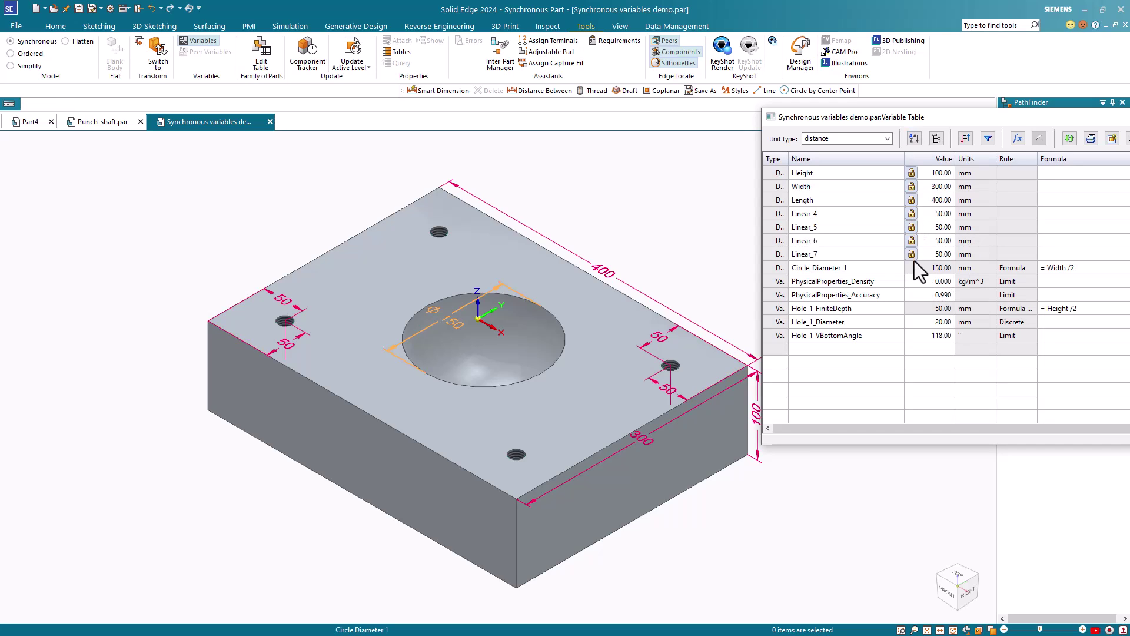
pyautogui.click(910, 242)
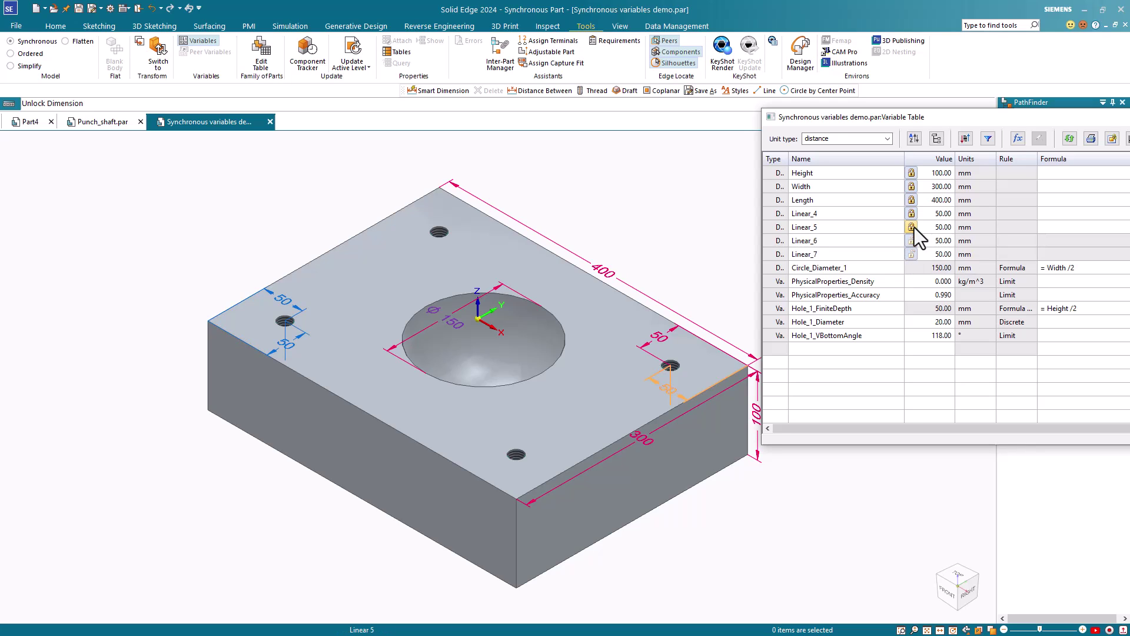
pyautogui.click(912, 227)
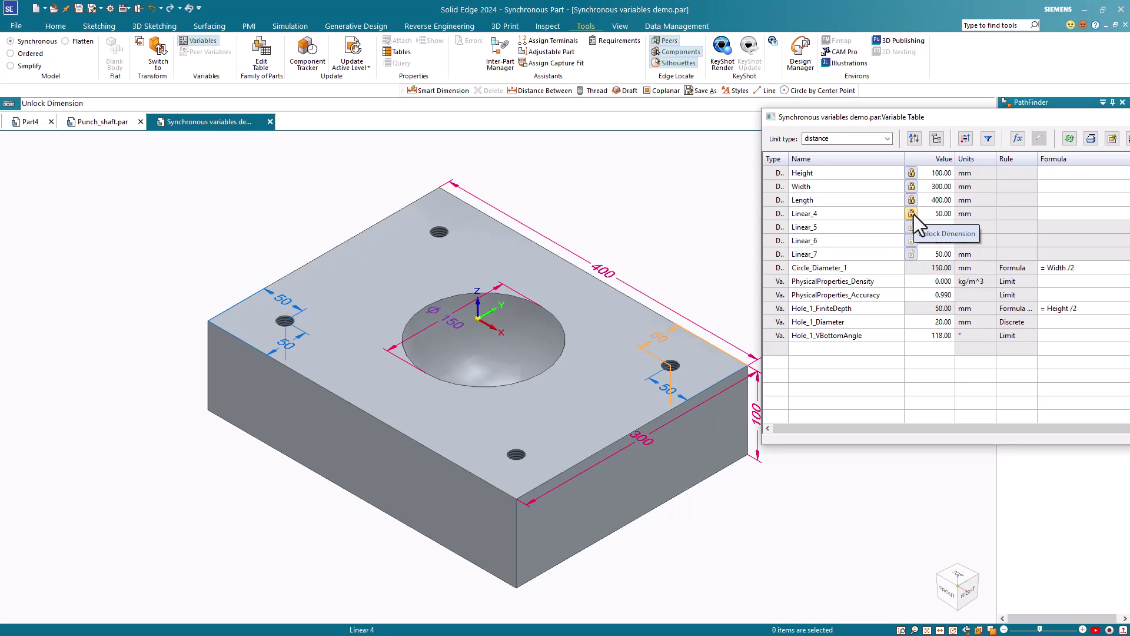
pyautogui.click(911, 214)
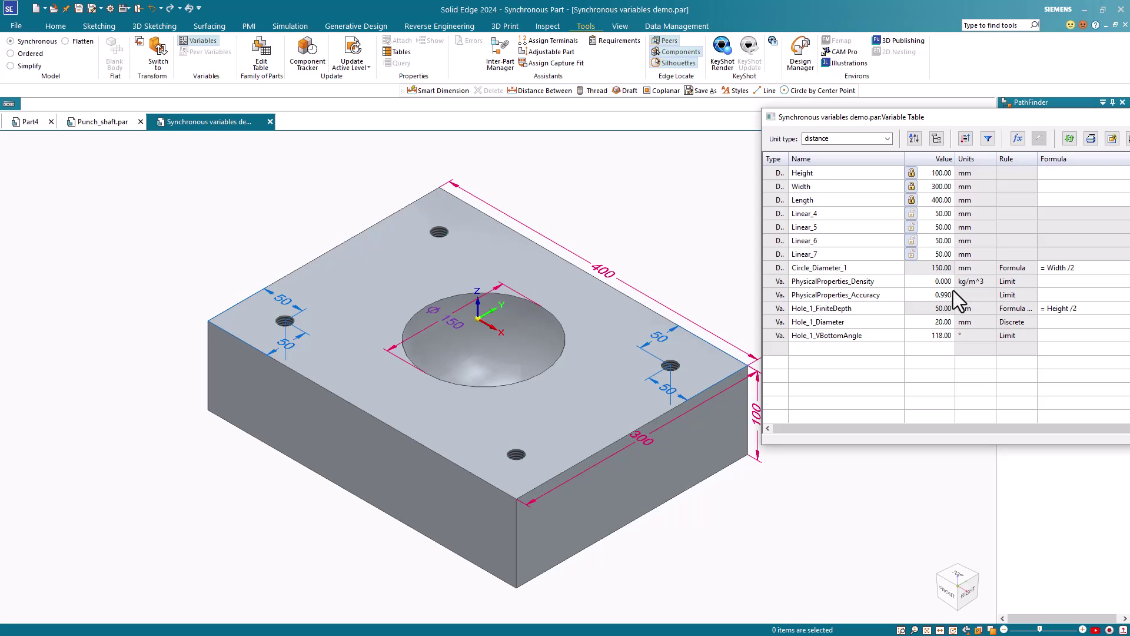
pyautogui.click(911, 213)
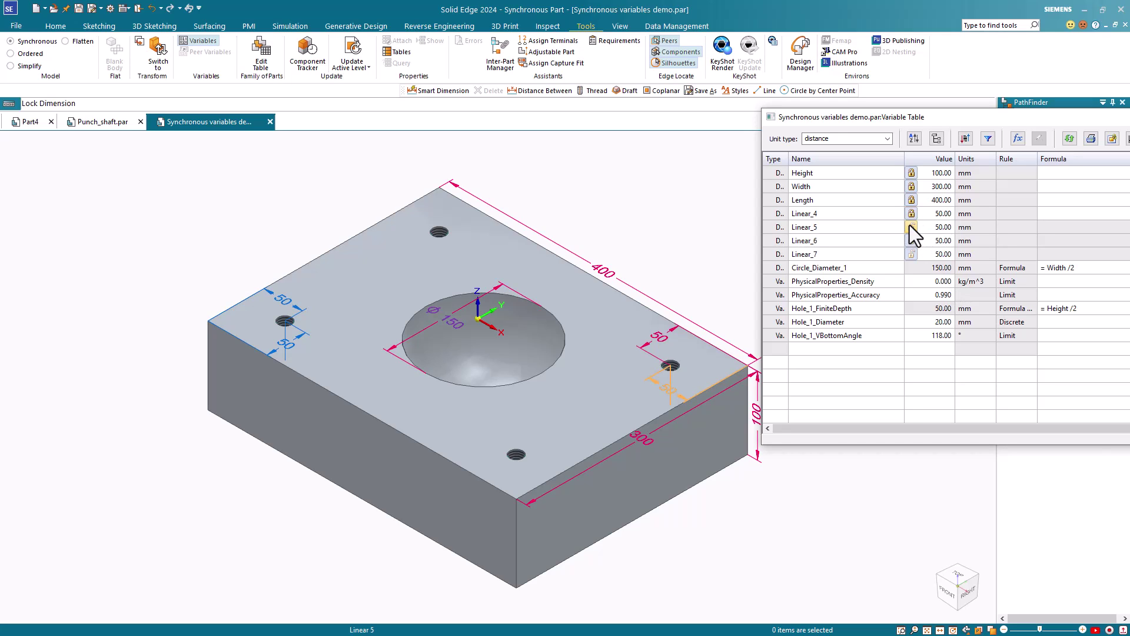
pyautogui.click(911, 226)
pyautogui.click(912, 240)
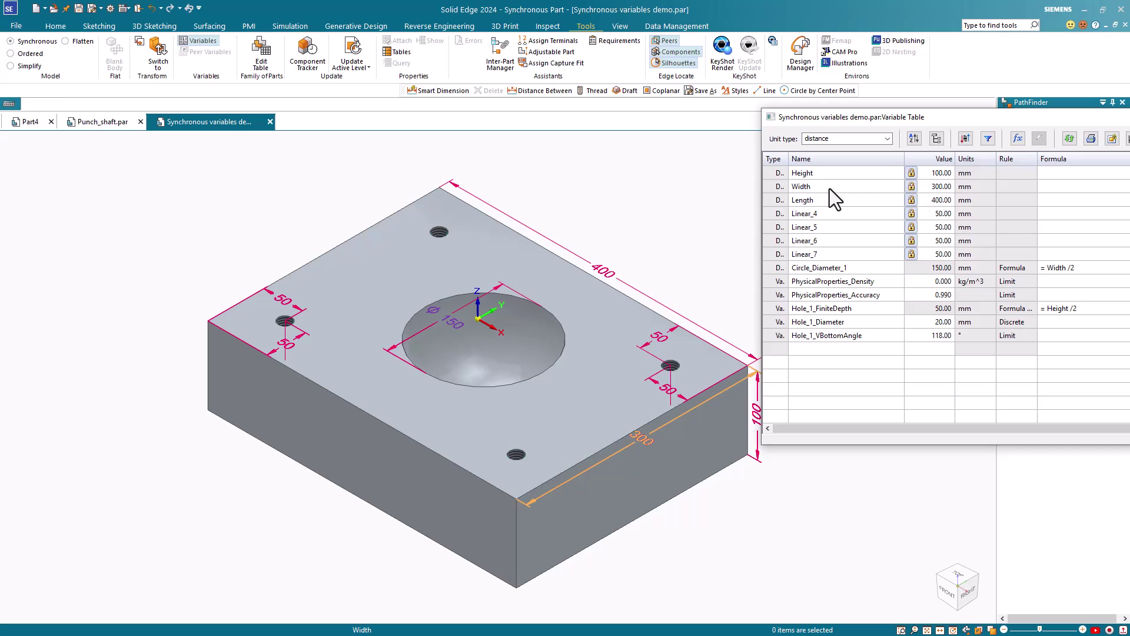
# Change the Length variable to 500 in the Variable Table.
pyautogui.click(942, 200)
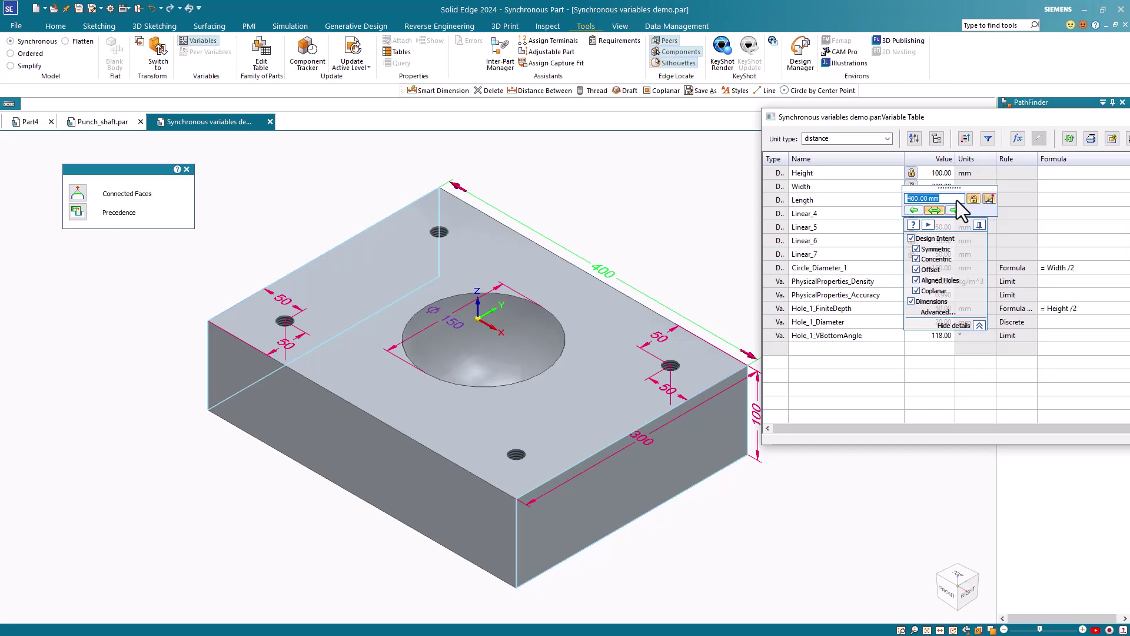
pyautogui.doubleClick(930, 202)
pyautogui.write('500')
pyautogui.press('Return')
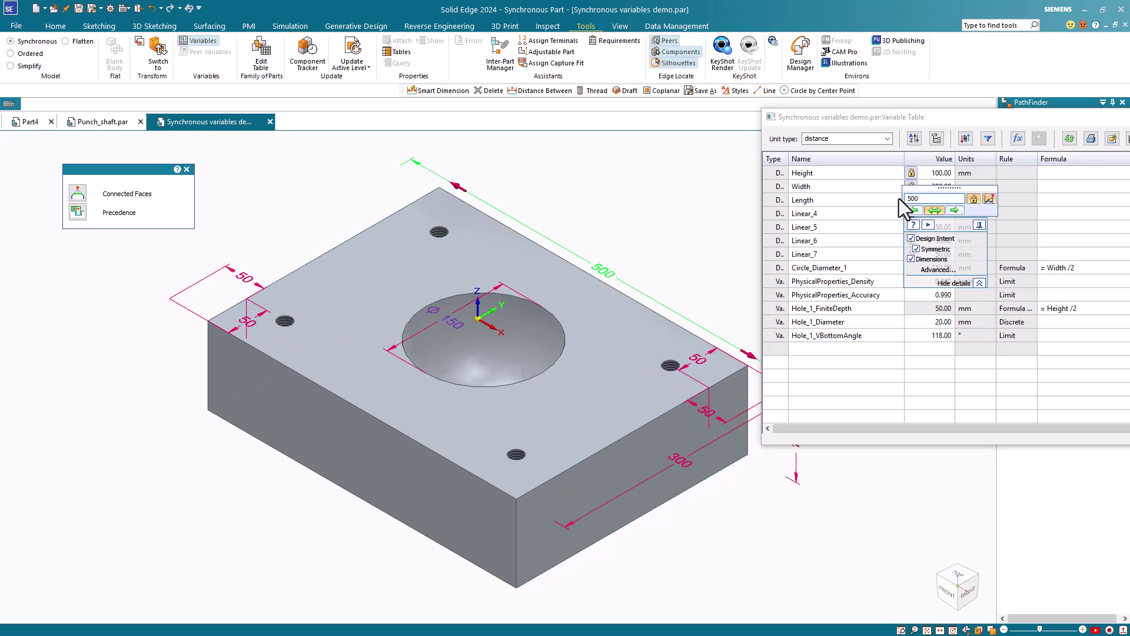
pyautogui.click(899, 199)
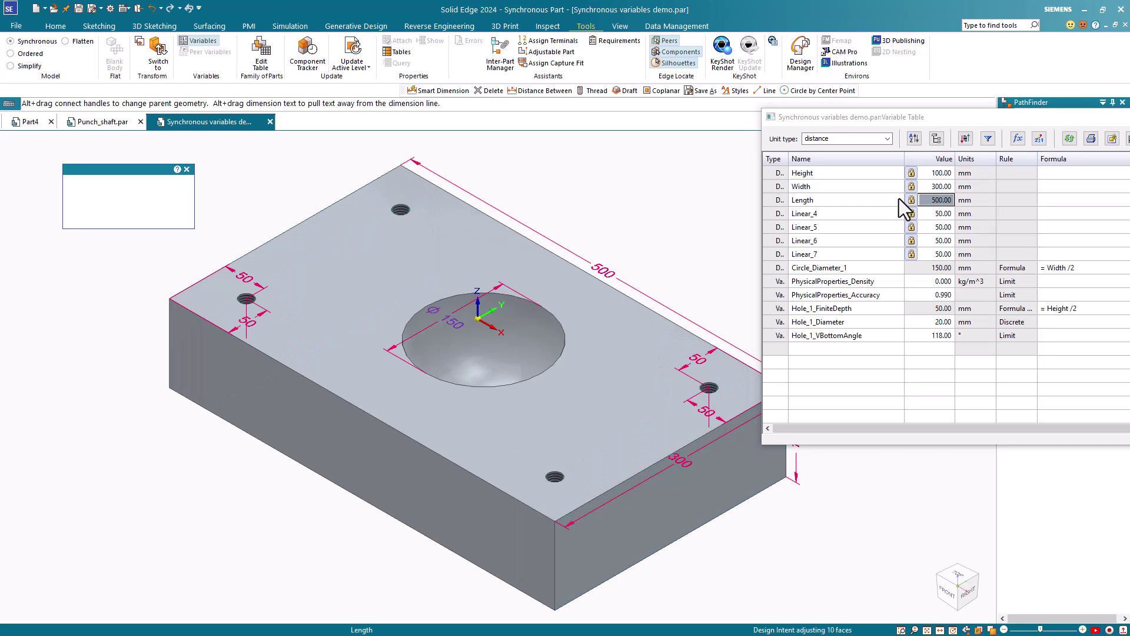
# Change the Width variable to 350, making the centre circle Ø175.
pyautogui.click(937, 186)
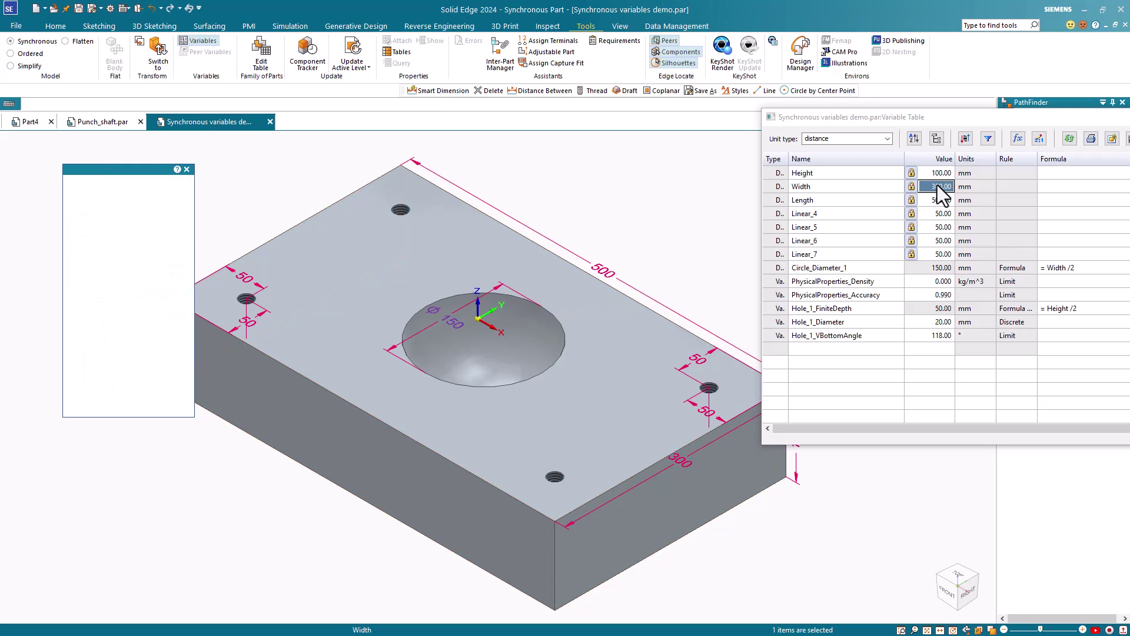
pyautogui.write('350')
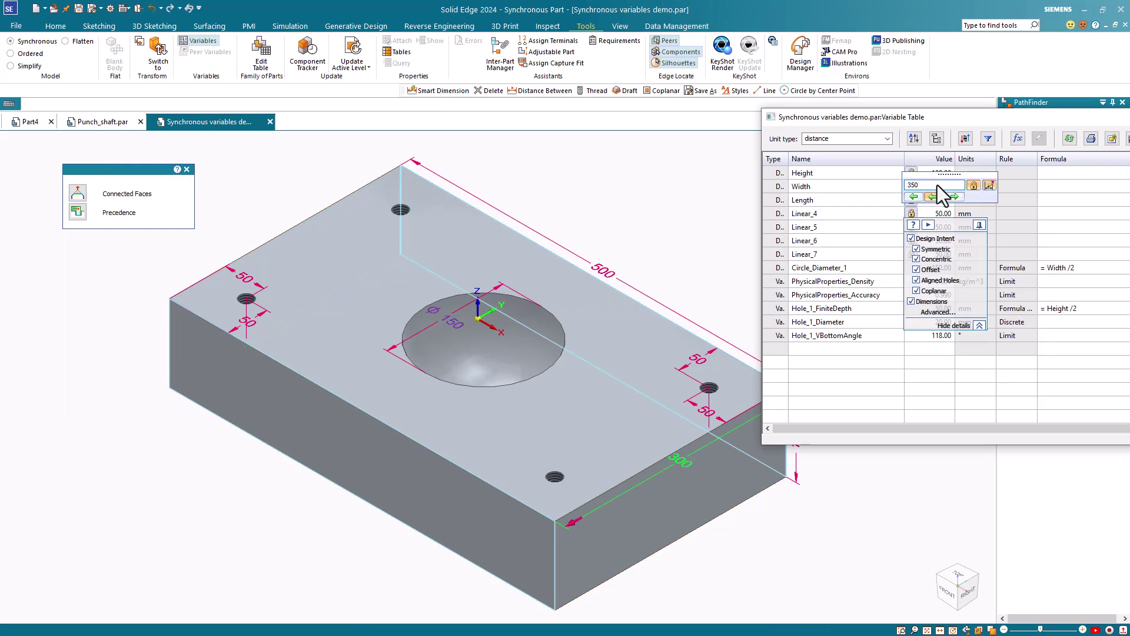
pyautogui.press('Return')
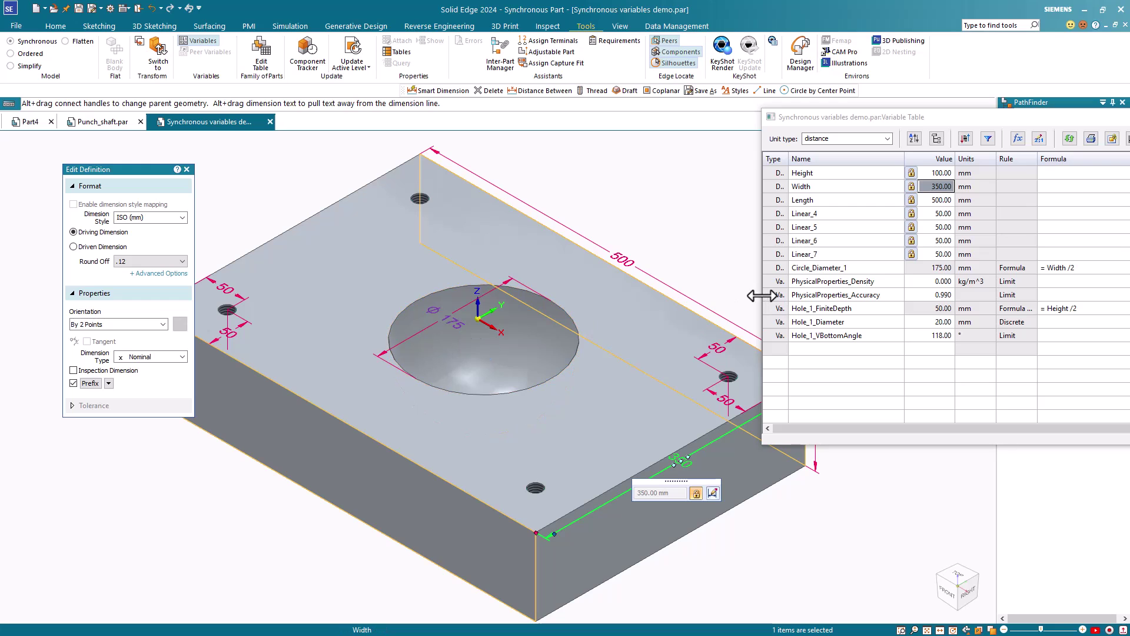
pyautogui.moveTo(1090, 122); pyautogui.dragTo(639, 112)
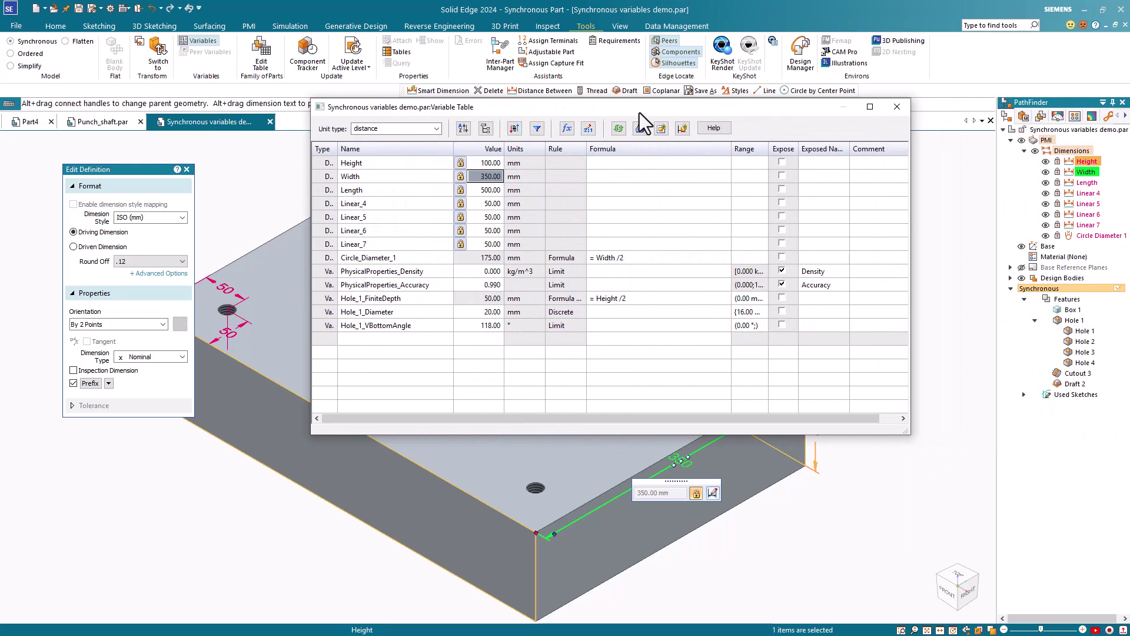
# Close the Variable Table and save the resized 500 × 350 × 100 block part.
pyautogui.click(897, 107)
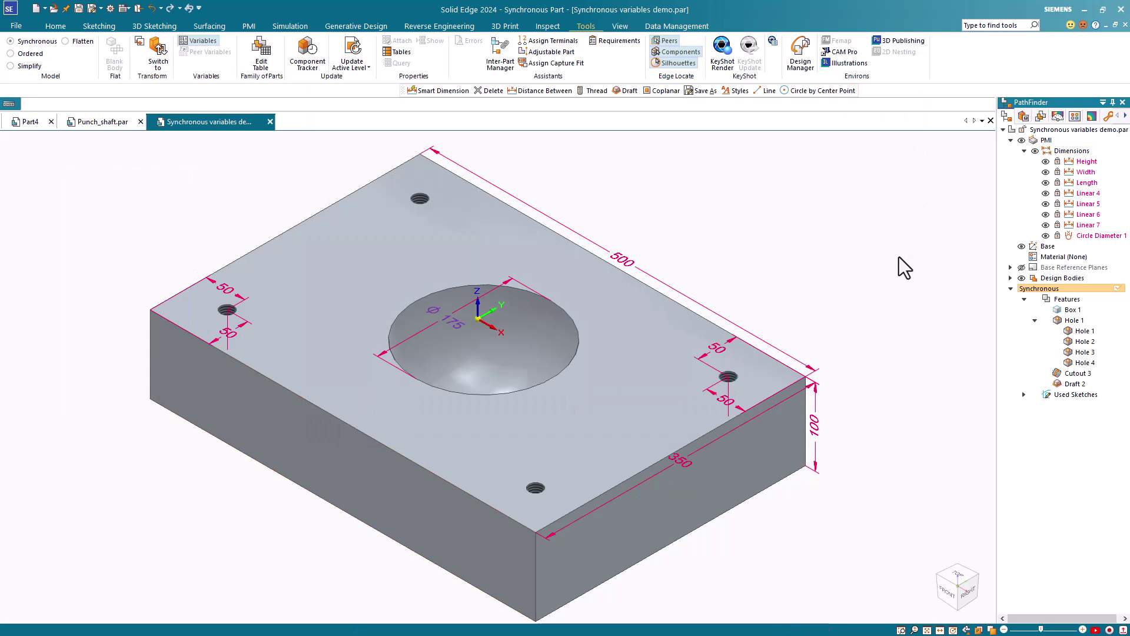
pyautogui.click(79, 10)
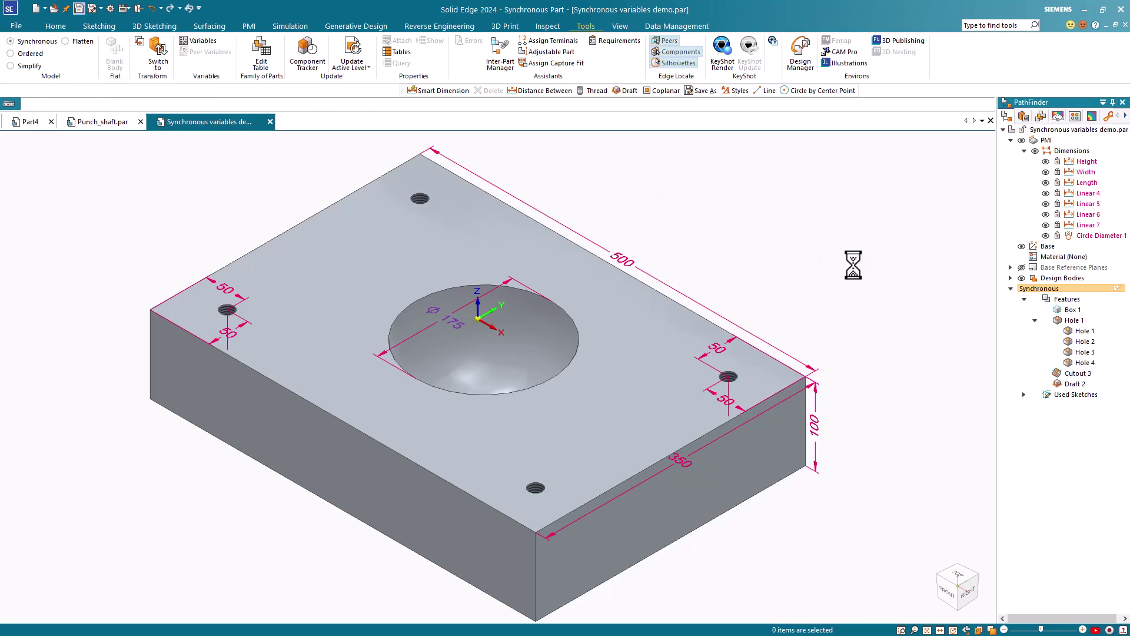